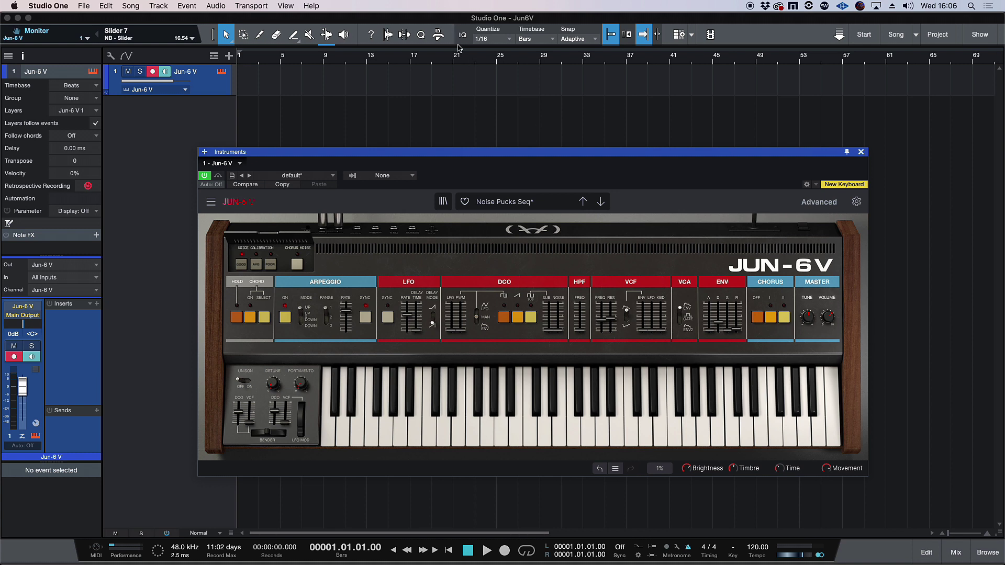
{"action": "left_click", "coordinate": [514, 205]}
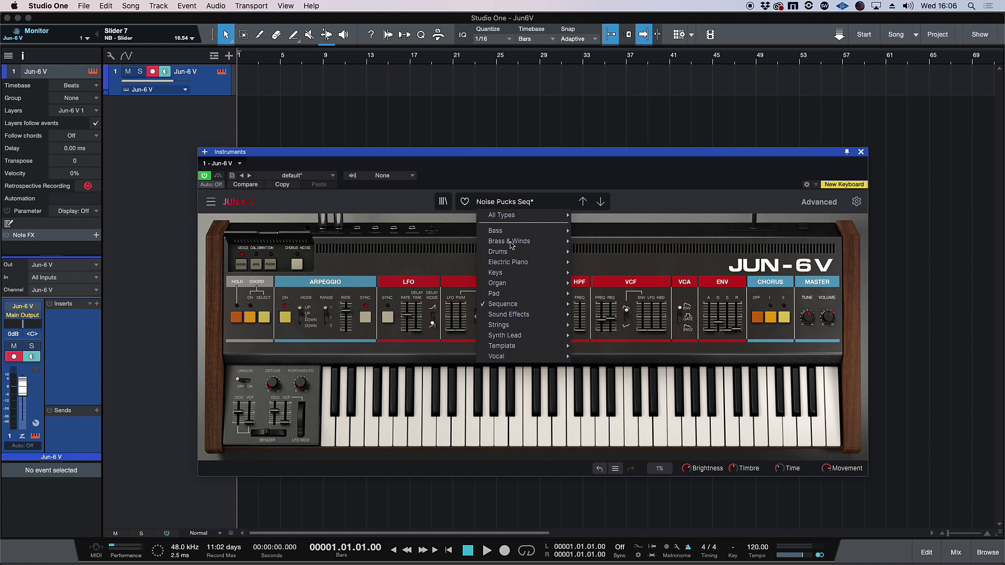
{"action": "mouse_move", "coordinate": [515, 306]}
{"action": "left_click", "coordinate": [463, 176]}
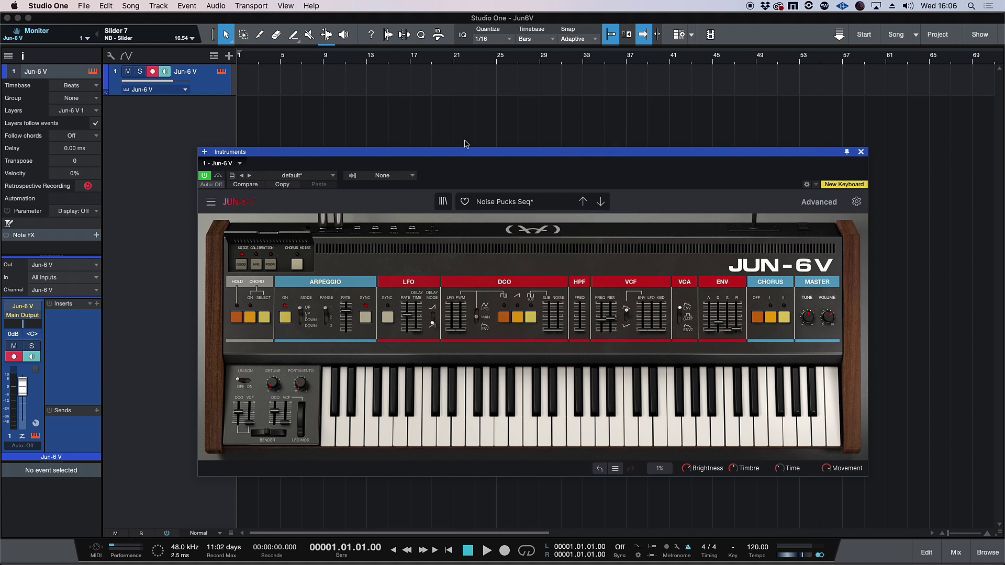
Record a sequence part with the Noise Pucks Seq preset on the Jun-6 V track from bar 1 to bar 6
{"action": "key", "text": "KP_Multiply"}
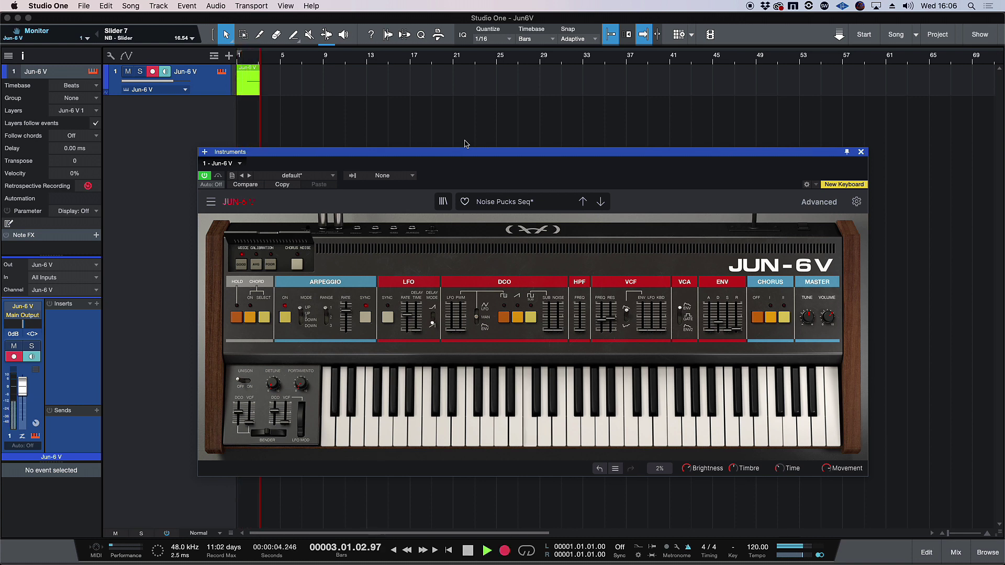
{"action": "key", "text": "e"}
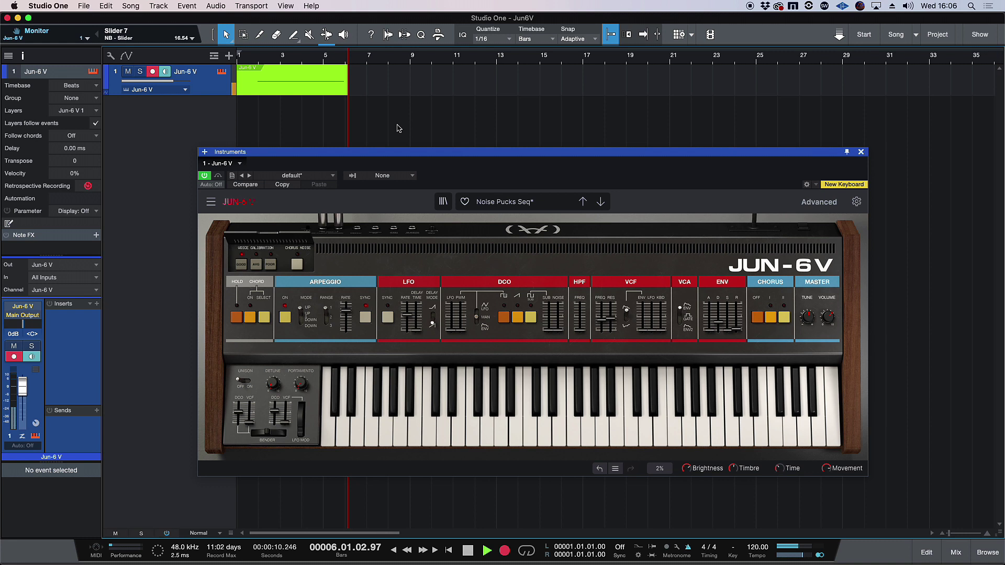
{"action": "key", "text": "space"}
{"action": "key", "text": "comma"}
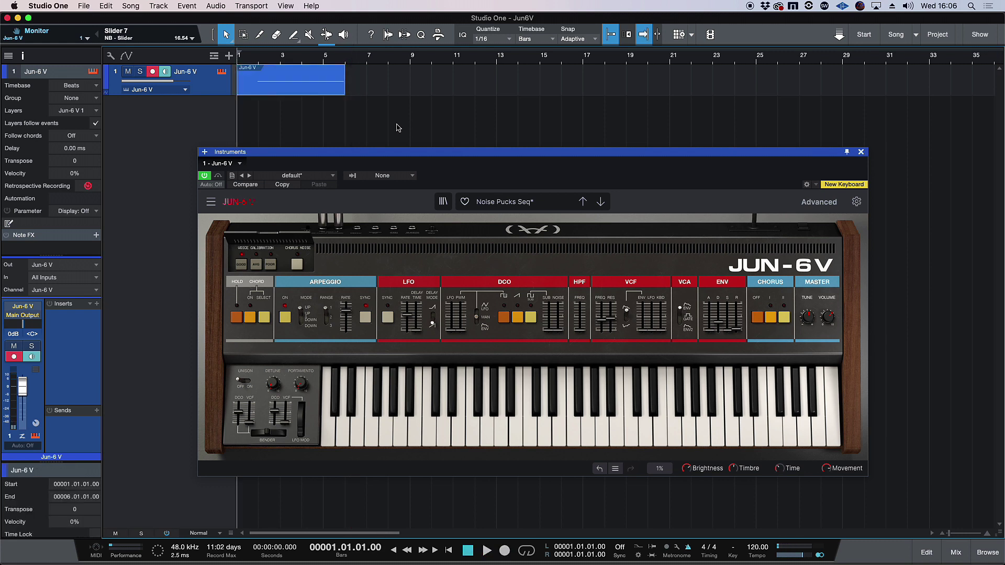
{"action": "key", "text": "e"}
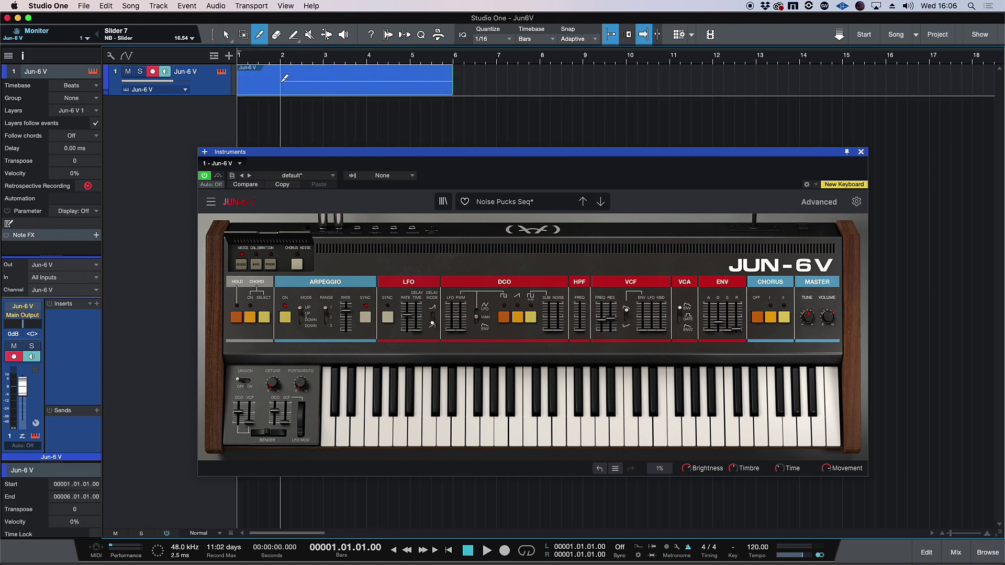
Turn off monitoring on Jun-6 V, then duplicate the track complete with its instrument, leaving the copy without an event
{"action": "left_click", "coordinate": [165, 71]}
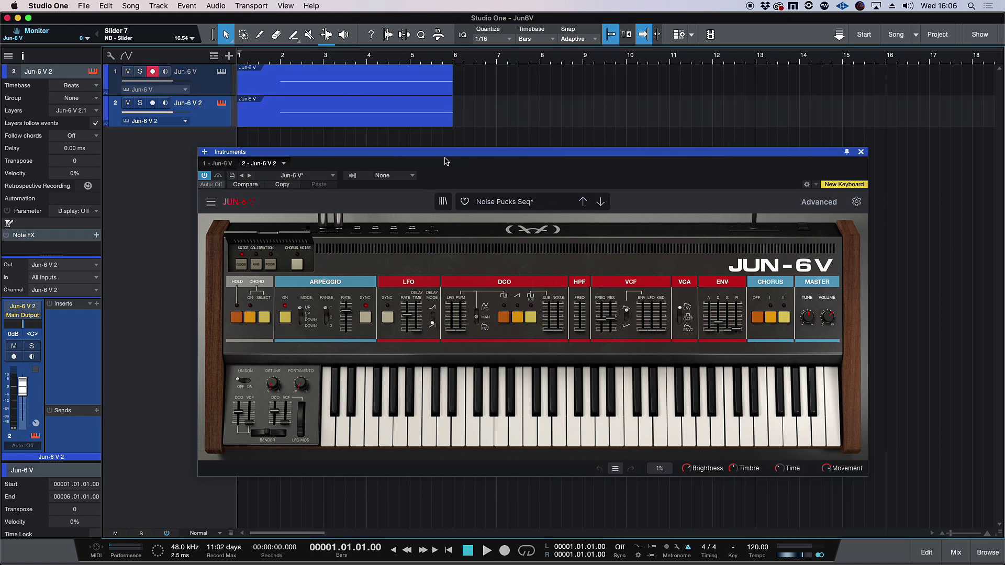
{"action": "left_click", "coordinate": [333, 120]}
{"action": "key", "text": "Delete"}
Load the 90s Kick drum preset on monitored track Jun-6 V 2 and set its VCF resonance to 0.912
{"action": "left_click", "coordinate": [531, 204]}
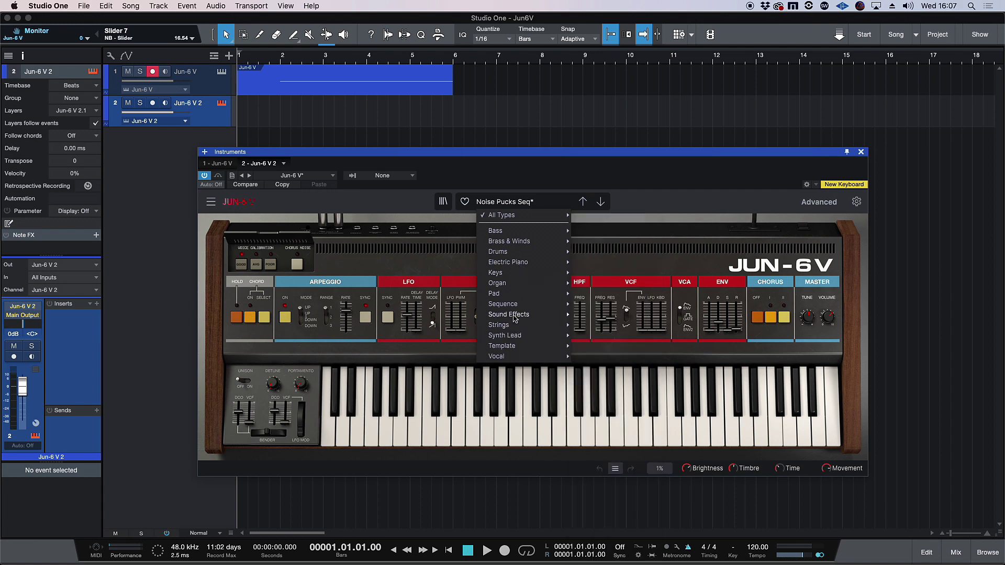
{"action": "mouse_move", "coordinate": [511, 251]}
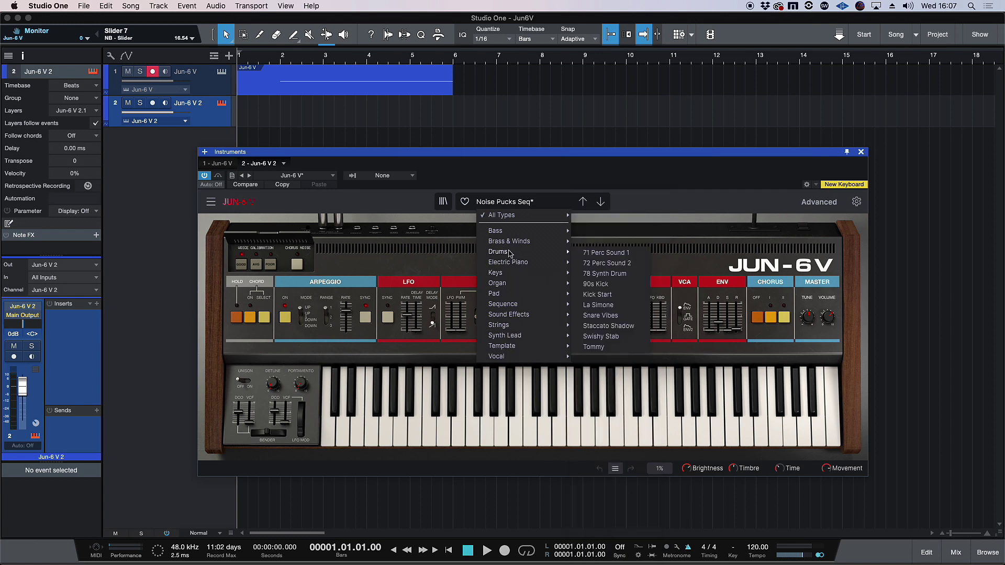
{"action": "left_click", "coordinate": [613, 288]}
{"action": "left_click", "coordinate": [164, 103]}
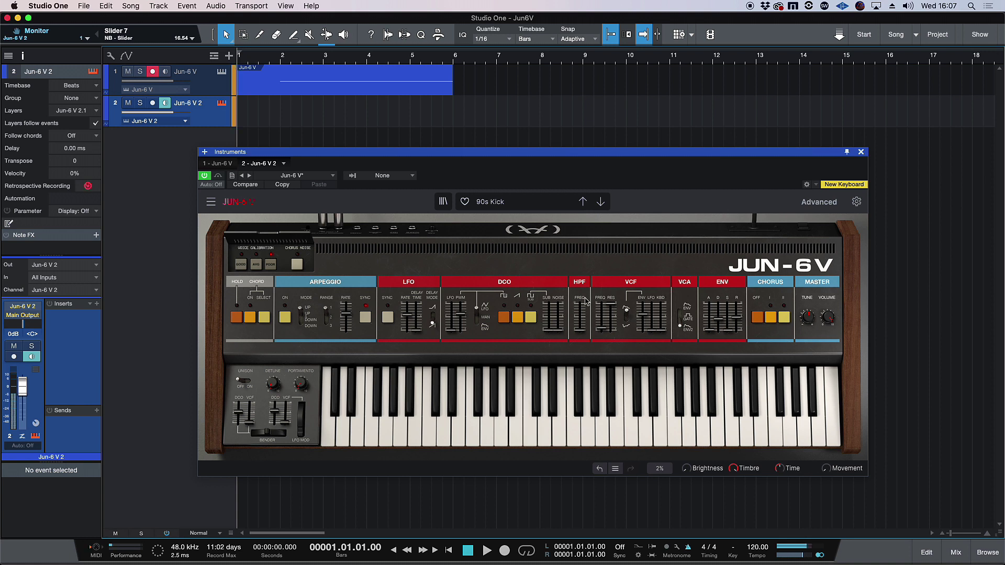
{"action": "mouse_move", "coordinate": [610, 323]}
{"action": "left_mouse_down"}
{"action": "mouse_move", "coordinate": [613, 306]}
{"action": "mouse_move", "coordinate": [600, 316]}
{"action": "mouse_move", "coordinate": [600, 303]}
{"action": "mouse_move", "coordinate": [613, 311]}
{"action": "left_mouse_up"}
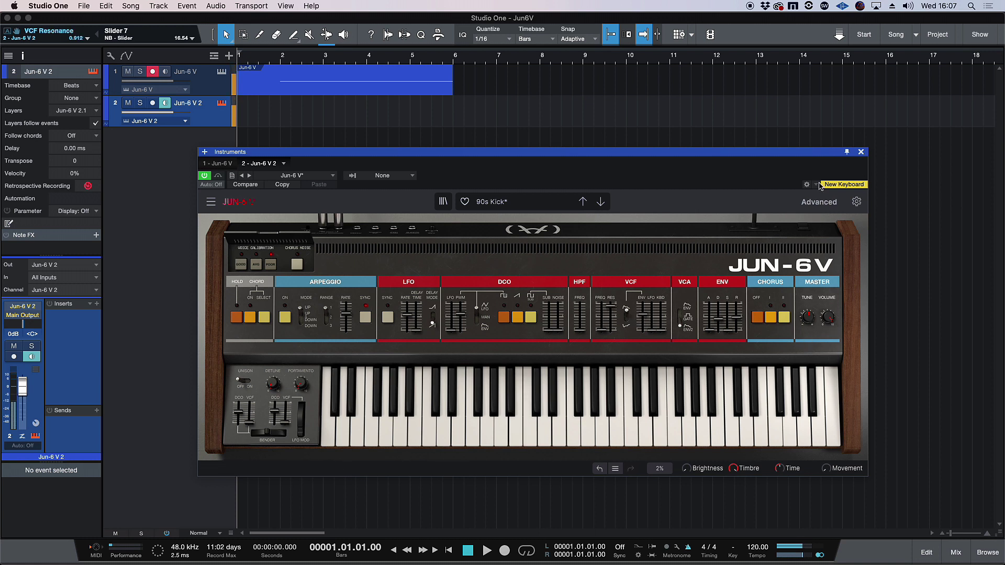
Arm only the Jun-6 V 2 track and record a repeating kick part from bar 1 into bar 4
{"action": "left_click", "coordinate": [861, 152]}
{"action": "left_click", "coordinate": [152, 102]}
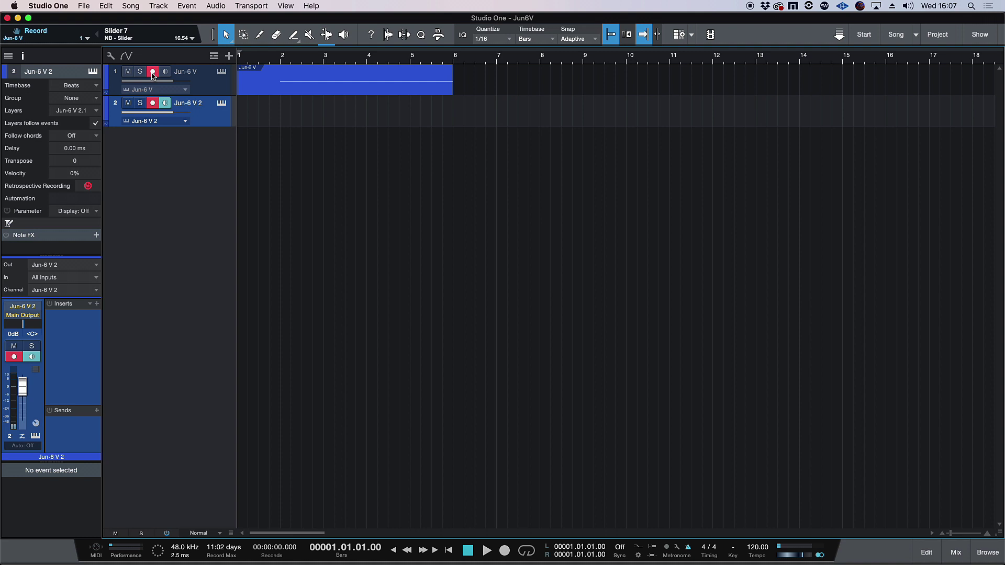
{"action": "key", "text": "KP_Multiply"}
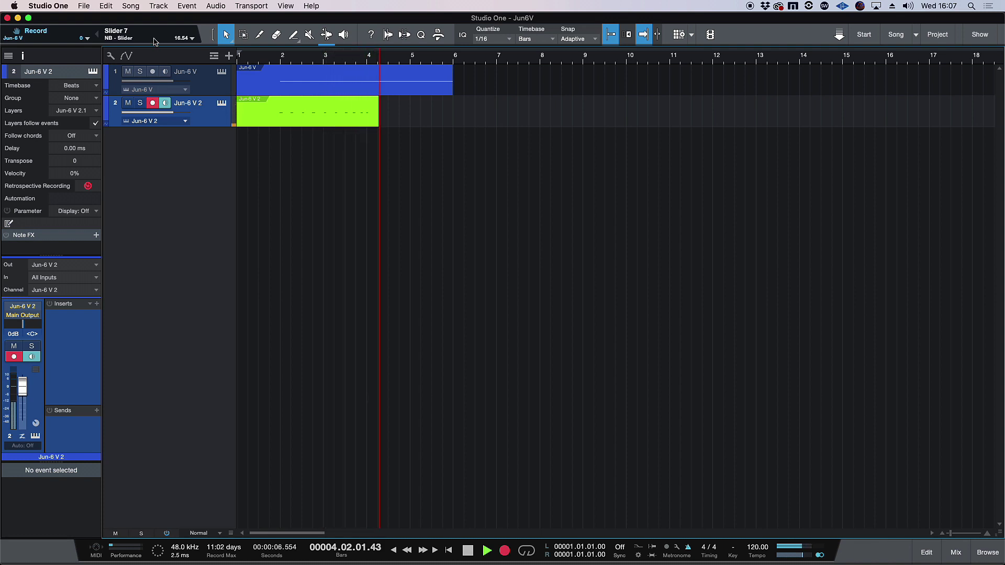
{"action": "key", "text": "space"}
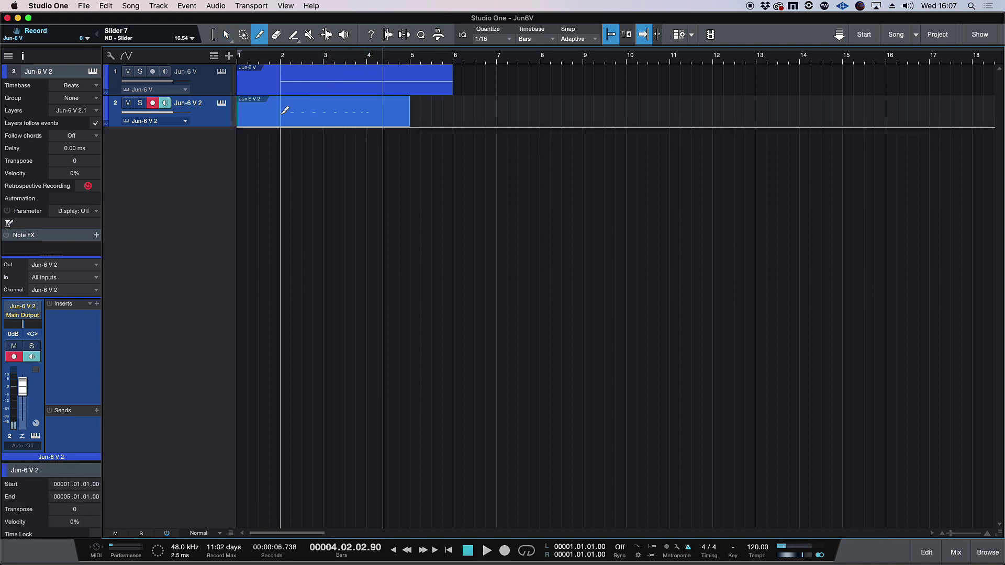
Trim the recorded kick event to run from bar 2 to bar 4, removing its empty first bar
{"action": "left_click", "coordinate": [283, 112], "text": "alt"}
{"action": "key", "text": "Delete"}
{"action": "left_click_drag", "start_coordinate": [410, 110], "coordinate": [367, 118]}
Duplicate the two-bar kick event up to bar 6 and merge both into a single event
{"action": "key", "text": "d"}
{"action": "key", "text": "ctrl+z"}
{"action": "key", "text": "d"}
{"action": "left_click", "coordinate": [334, 117], "text": "shift"}
{"action": "key", "text": "g"}
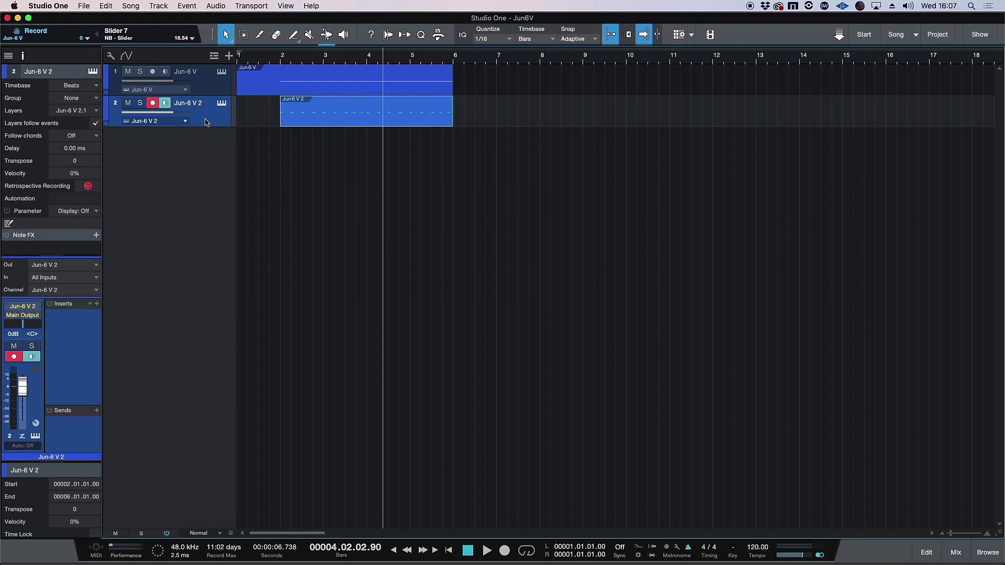
Return the playhead to the start and turn off monitoring and record arming on the Jun-6 V 2 track
{"action": "key", "text": "comma"}
{"action": "left_click", "coordinate": [164, 103]}
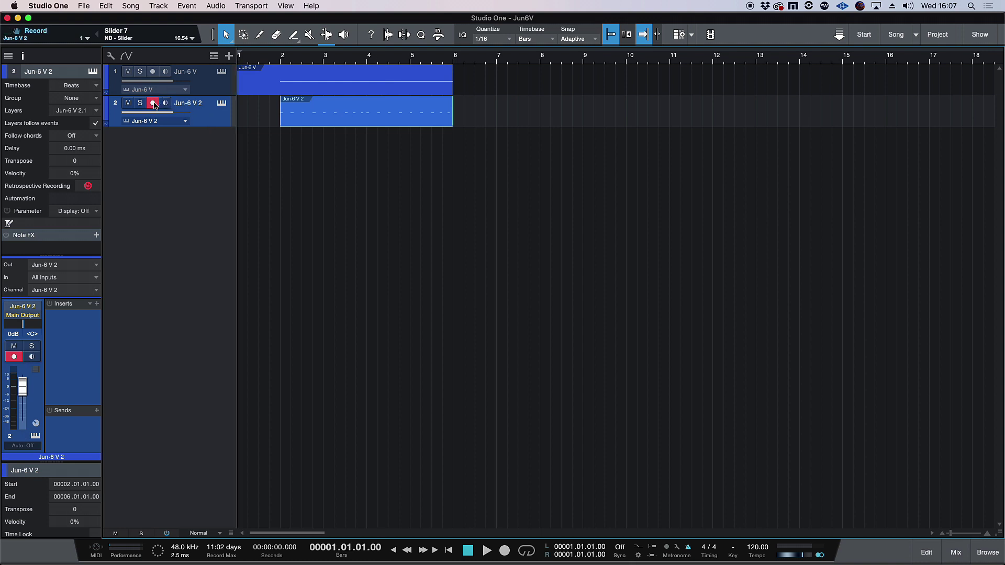
{"action": "left_click", "coordinate": [152, 102]}
Duplicate the Jun-6 V 2 track complete with its instrument and delete the event copied onto the new track
{"action": "left_click", "coordinate": [222, 102]}
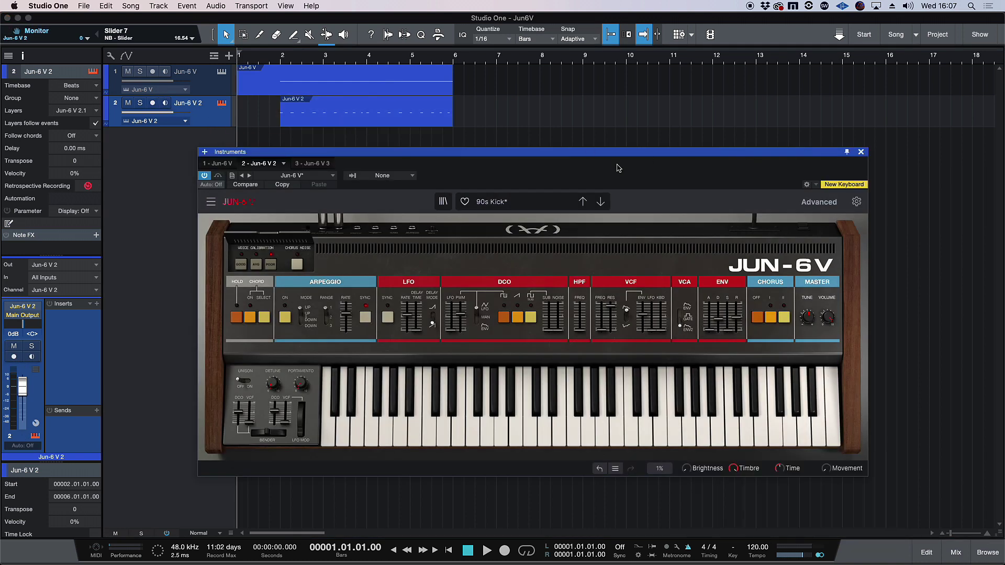
{"action": "left_click", "coordinate": [403, 146]}
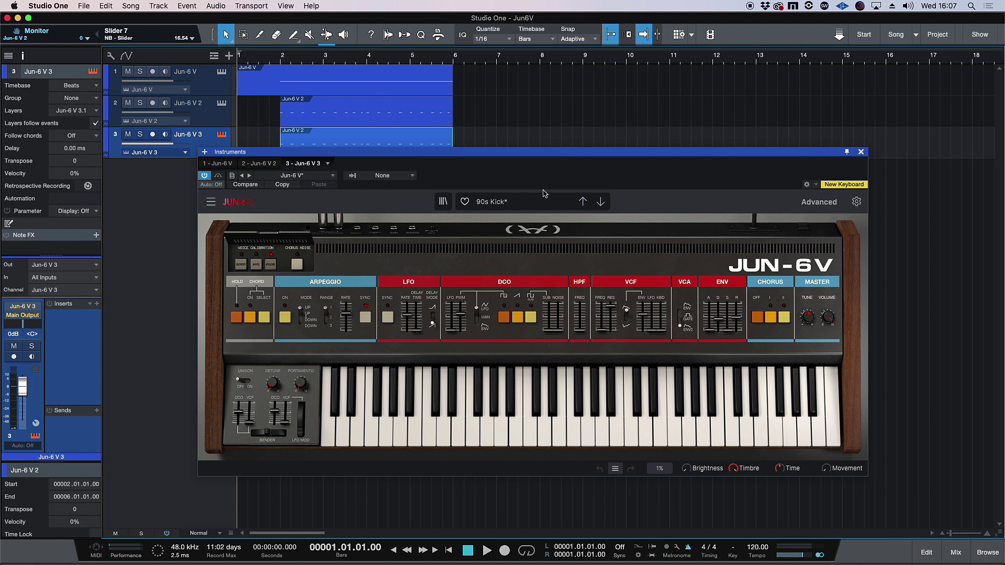
{"action": "key", "text": "Delete"}
Try the 2 OSC Bass preset on Jun-6 V 3, switch to Funky Bass, and turn on the track's monitoring
{"action": "left_click", "coordinate": [532, 205]}
{"action": "mouse_move", "coordinate": [496, 231]}
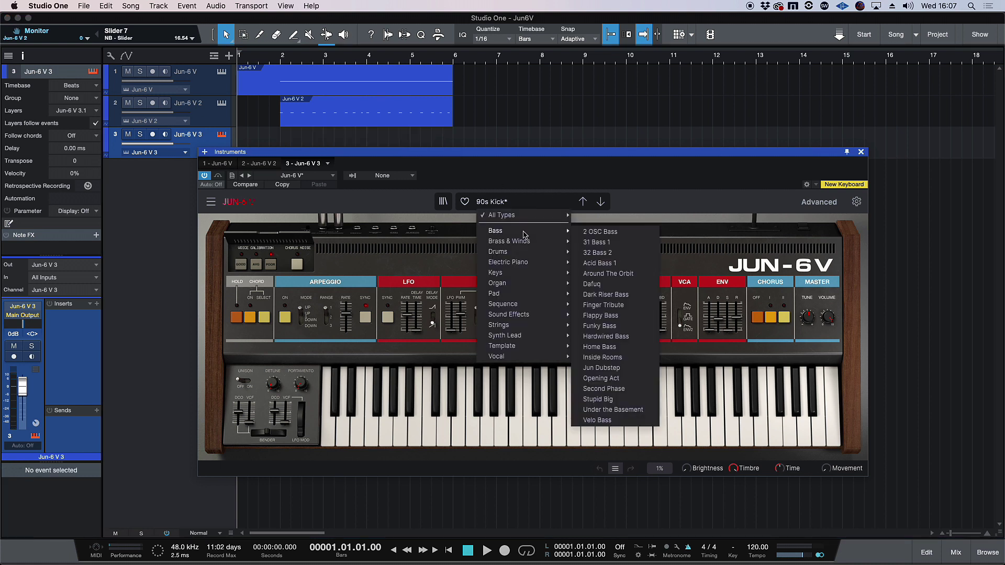
{"action": "left_click", "coordinate": [627, 234]}
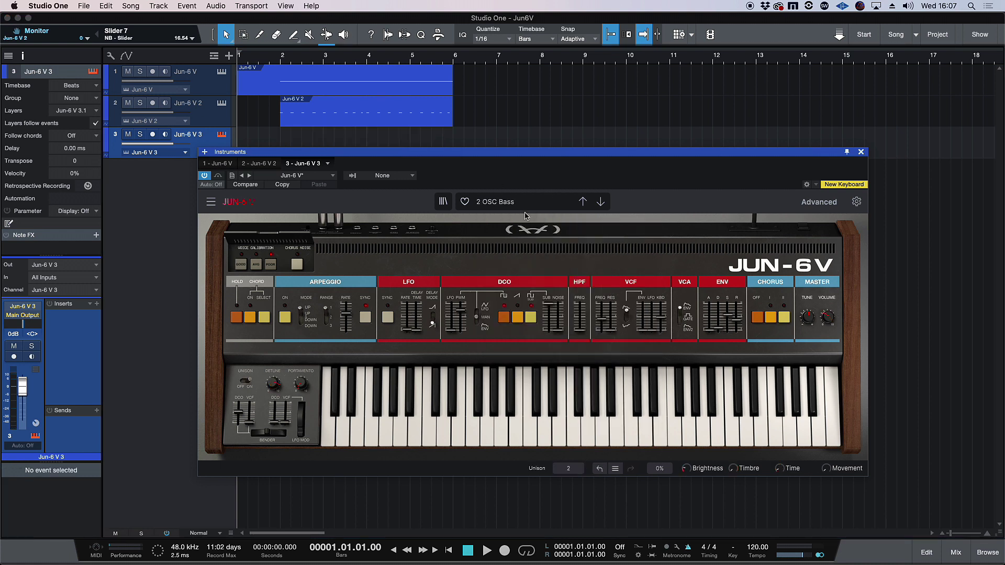
{"action": "left_click", "coordinate": [526, 205]}
{"action": "mouse_move", "coordinate": [555, 235]}
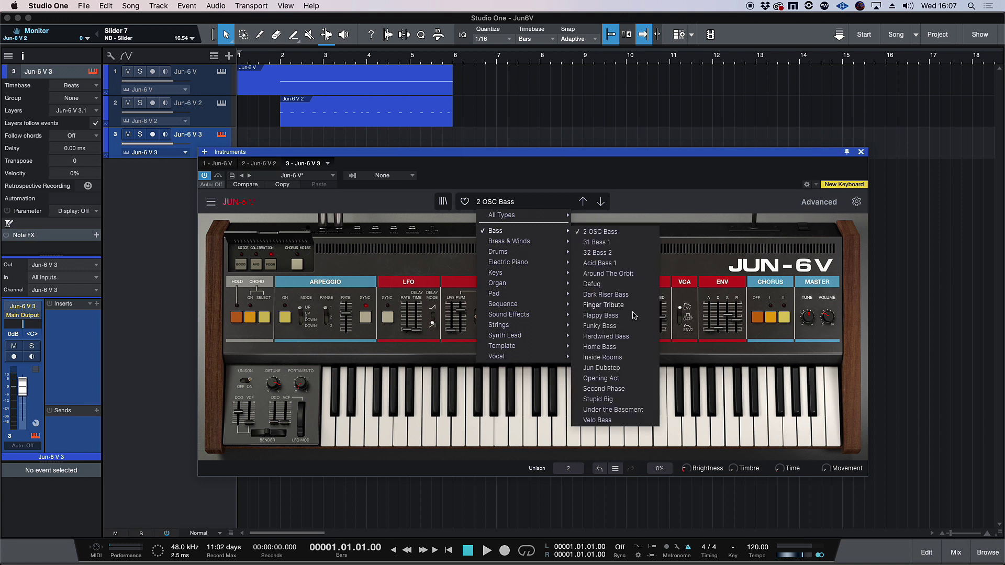
{"action": "left_click", "coordinate": [600, 325]}
{"action": "left_click", "coordinate": [165, 136]}
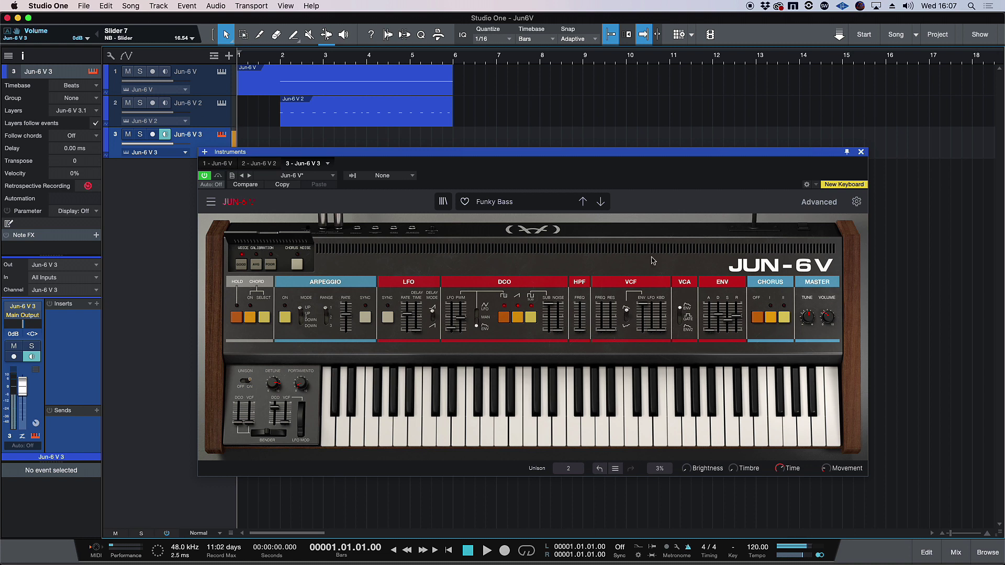
Audition other bass presets on Jun-6 V 3, including Hardwired Bass, 2 OSC Bass and 31 Bass 1
{"action": "left_click", "coordinate": [601, 201]}
{"action": "left_click", "coordinate": [561, 209]}
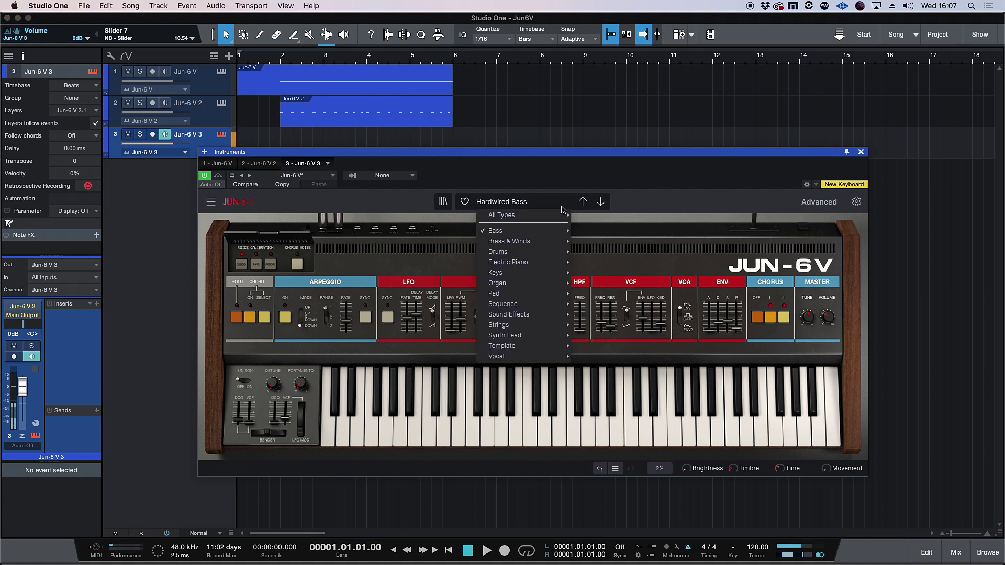
{"action": "mouse_move", "coordinate": [524, 231]}
{"action": "left_click", "coordinate": [602, 231]}
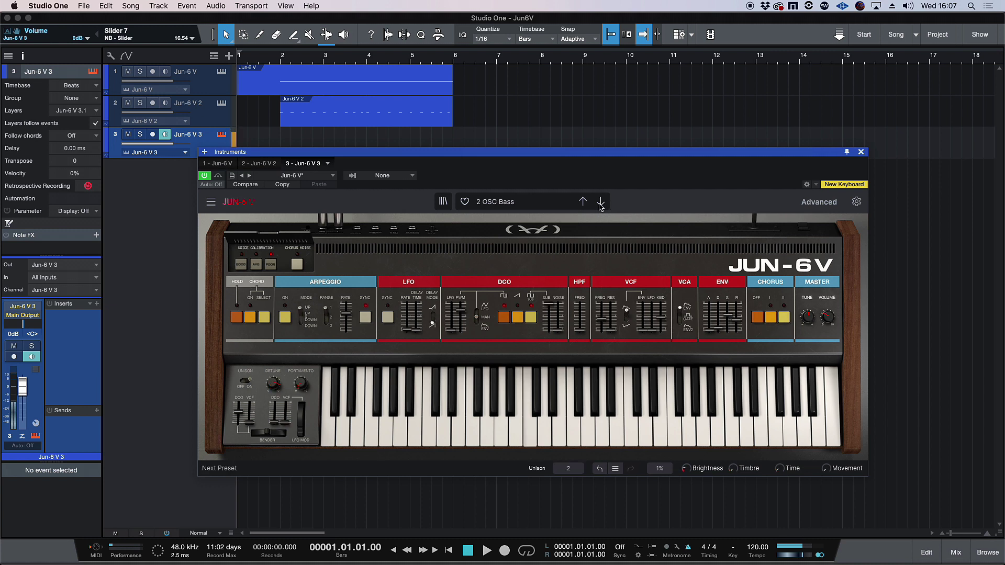
{"action": "left_click", "coordinate": [601, 202]}
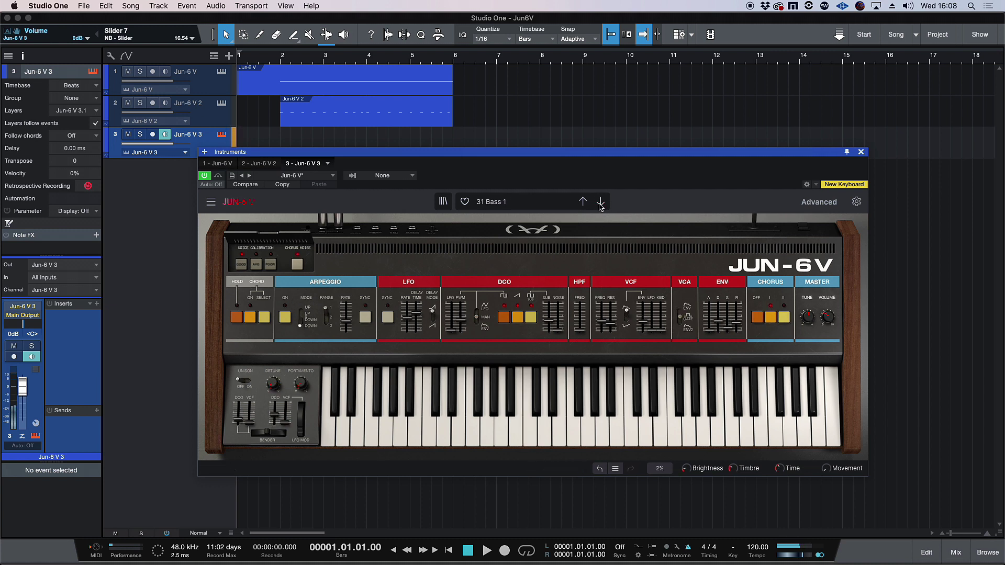
{"action": "left_click", "coordinate": [600, 202]}
{"action": "left_click", "coordinate": [583, 202]}
{"action": "left_click", "coordinate": [583, 202]}
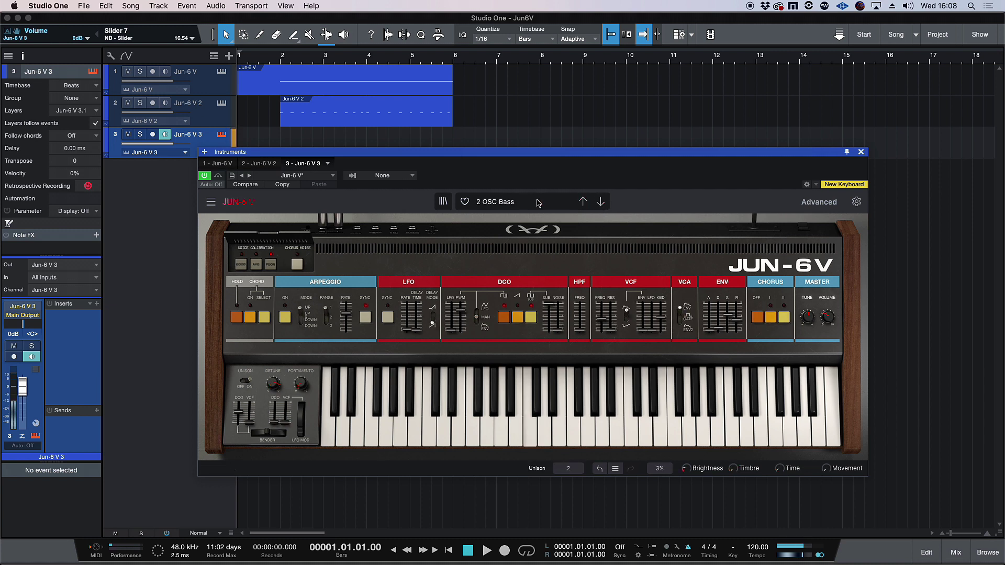
Load the Funky Bass preset again on the Jun-6 V 3 instrument
{"action": "left_click", "coordinate": [550, 202]}
{"action": "mouse_move", "coordinate": [534, 231]}
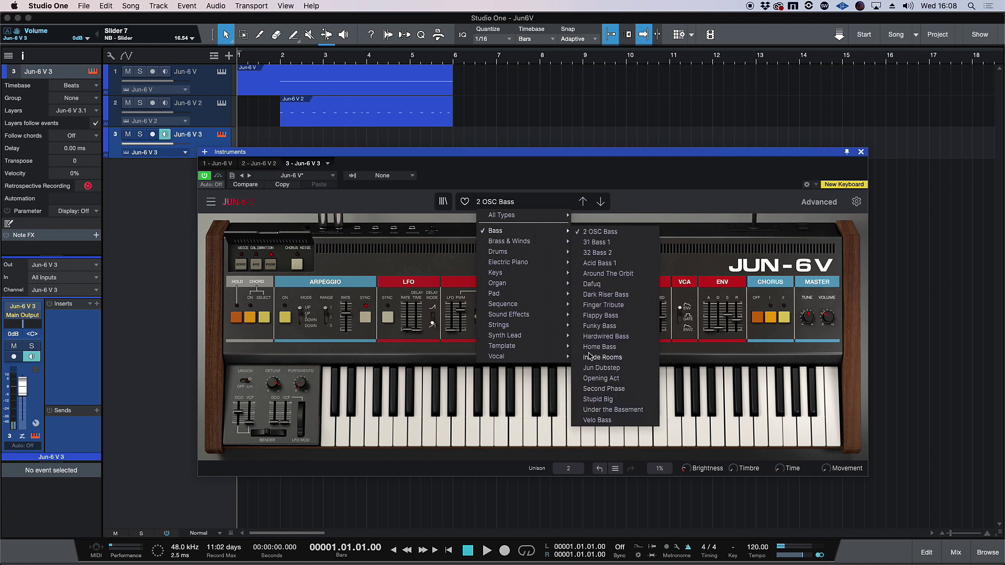
{"action": "left_click", "coordinate": [594, 328]}
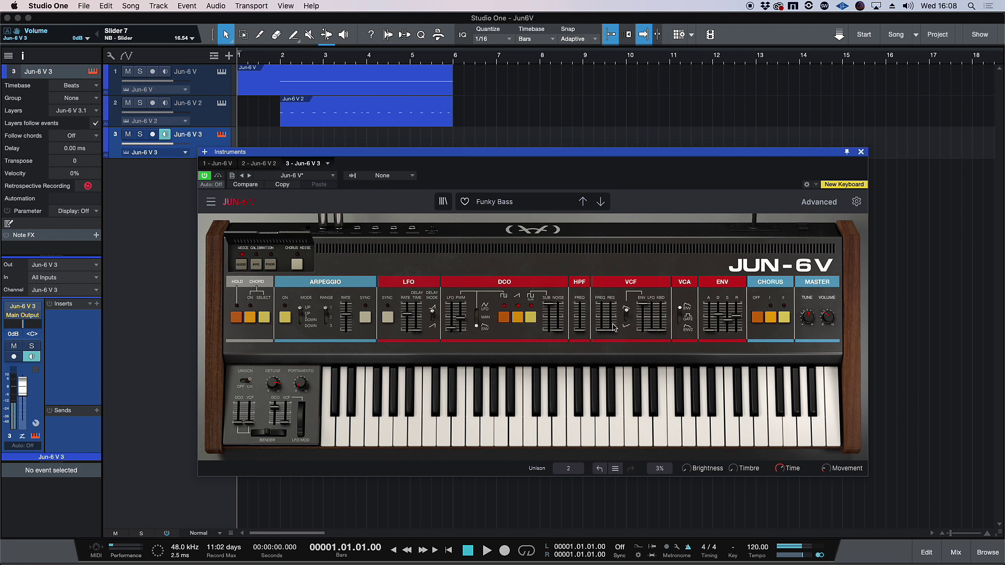
Shape the Funky Bass oscillator by toggling the DCO saw wave off and on, setting sub volume to 0.840 and adjusting PWM
{"action": "left_click", "coordinate": [527, 319]}
{"action": "left_click", "coordinate": [527, 318]}
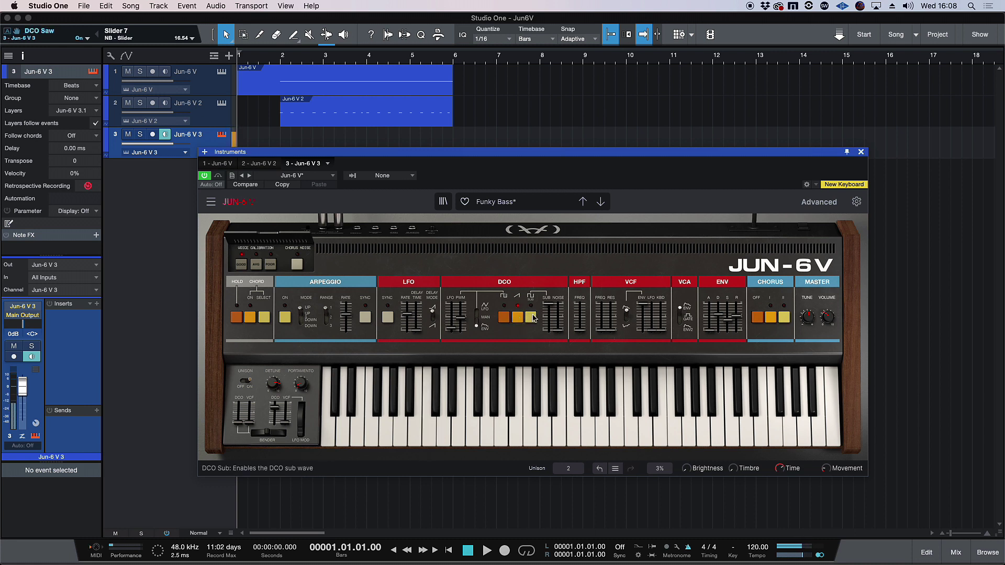
{"action": "left_click_drag", "start_coordinate": [548, 303], "coordinate": [548, 308]}
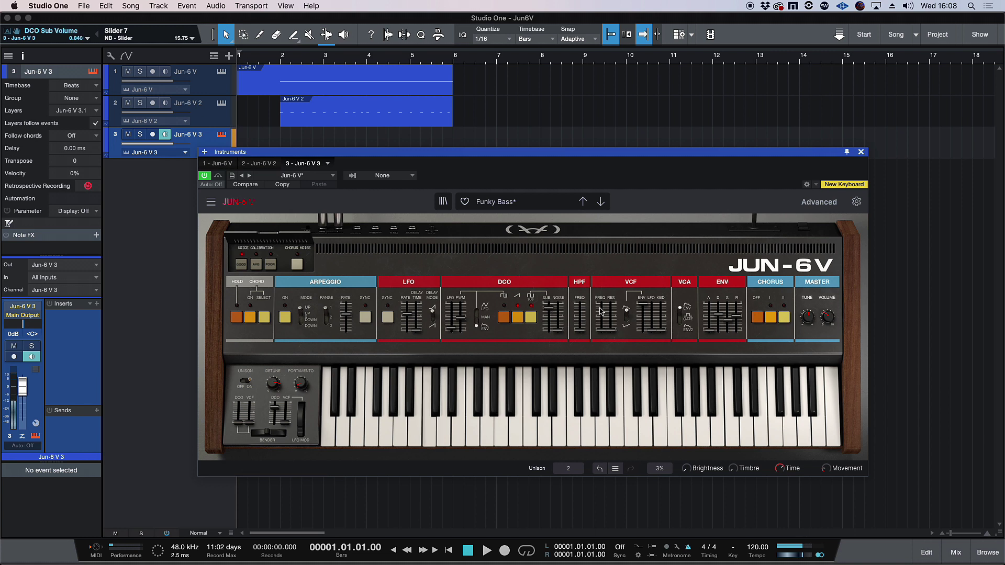
{"action": "left_click_drag", "start_coordinate": [460, 318], "coordinate": [460, 330]}
Refine the bass patch with an LFO rate of 1.48 Hz, unison detune of 0.240 and adjusted Envelope 1 attack and decay
{"action": "left_click_drag", "start_coordinate": [407, 314], "coordinate": [406, 322]}
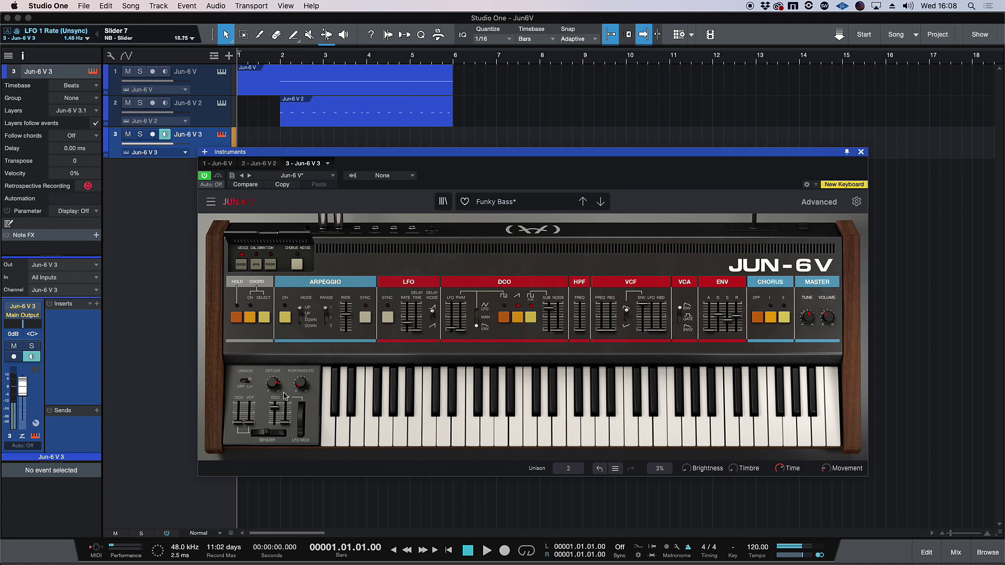
{"action": "left_click_drag", "start_coordinate": [272, 383], "coordinate": [273, 395]}
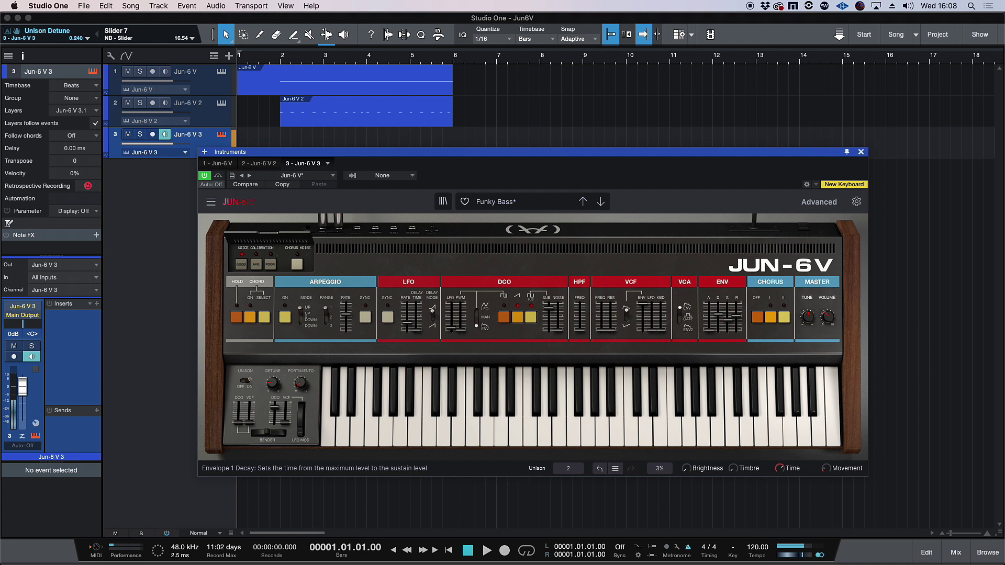
{"action": "left_click_drag", "start_coordinate": [716, 317], "coordinate": [716, 320]}
{"action": "left_click", "coordinate": [710, 330]}
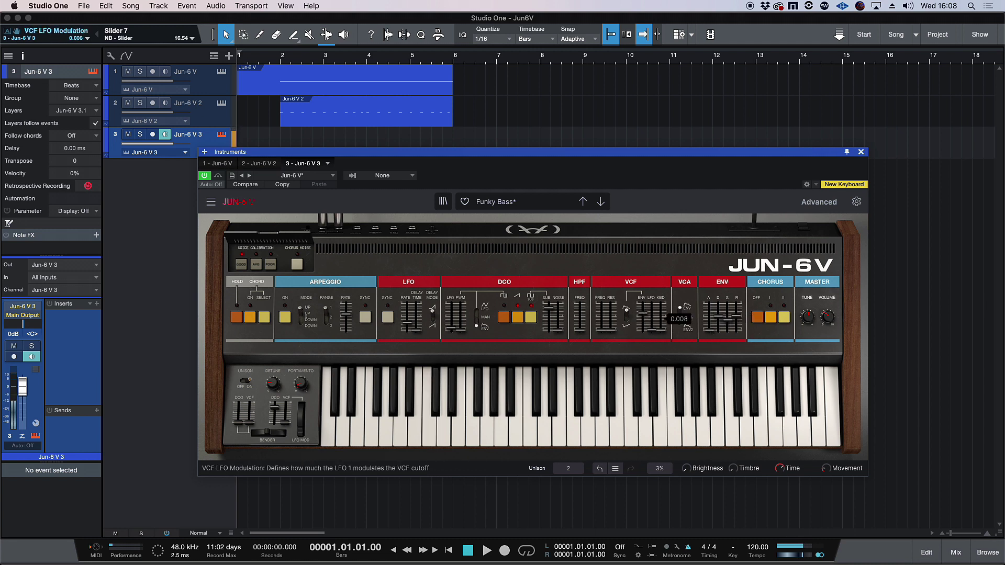
Record the bass part on the Jun-6 V 3 track from bar 1 to bar 6, and turn off its record arm and monitoring
{"action": "left_click", "coordinate": [861, 151]}
{"action": "left_click", "coordinate": [153, 135]}
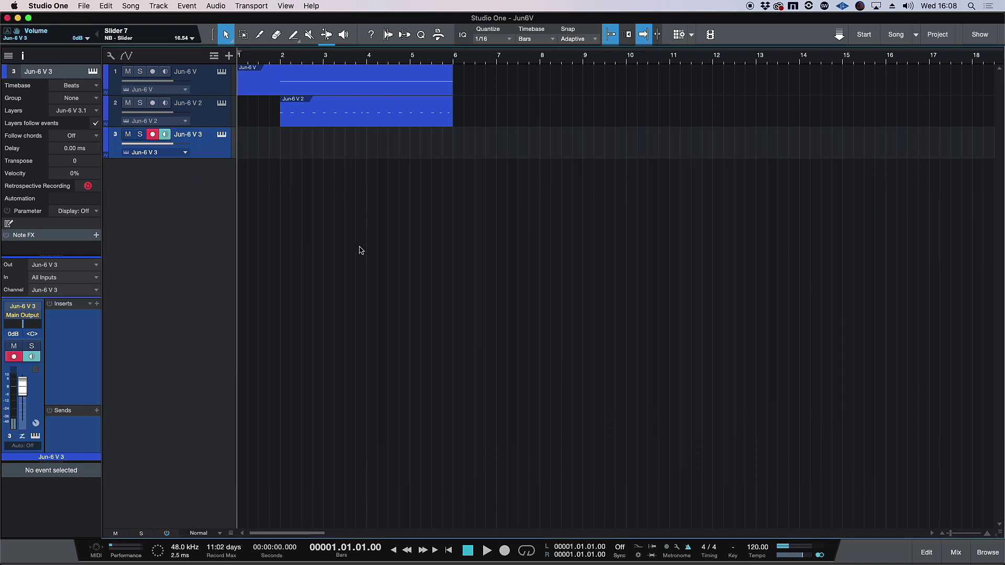
{"action": "key", "text": "KP_Multiply"}
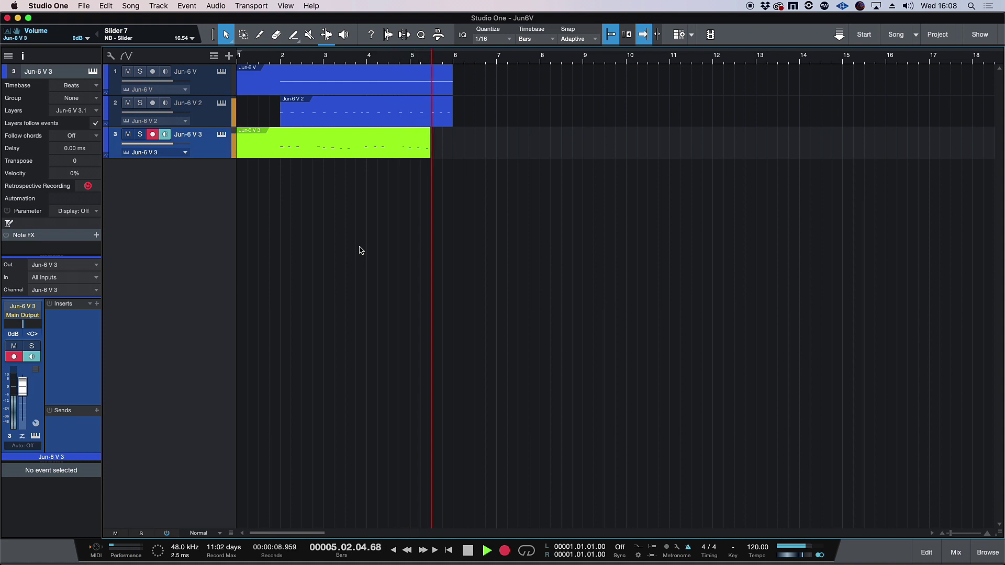
{"action": "key", "text": "space"}
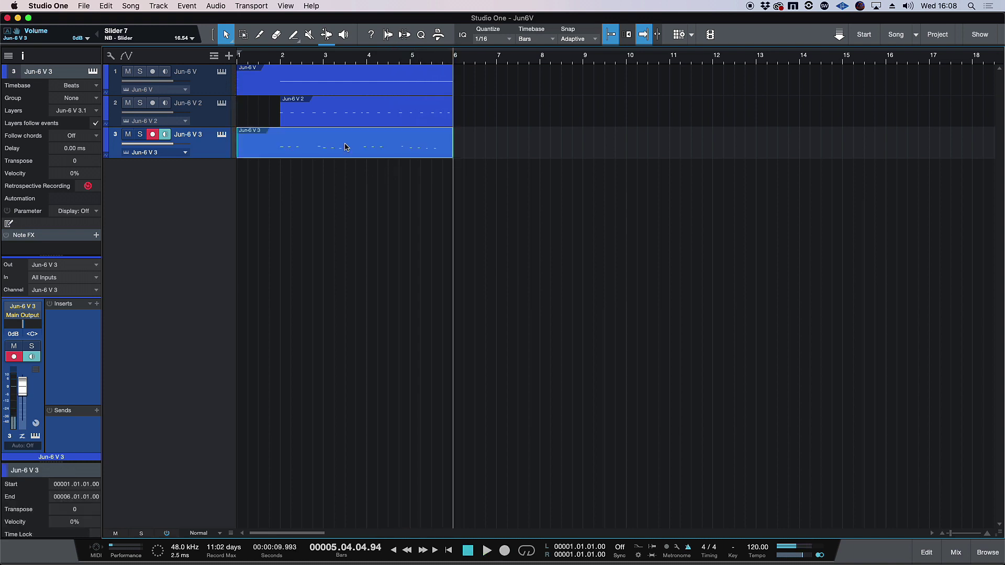
{"action": "left_click", "coordinate": [153, 135]}
{"action": "left_click", "coordinate": [164, 136]}
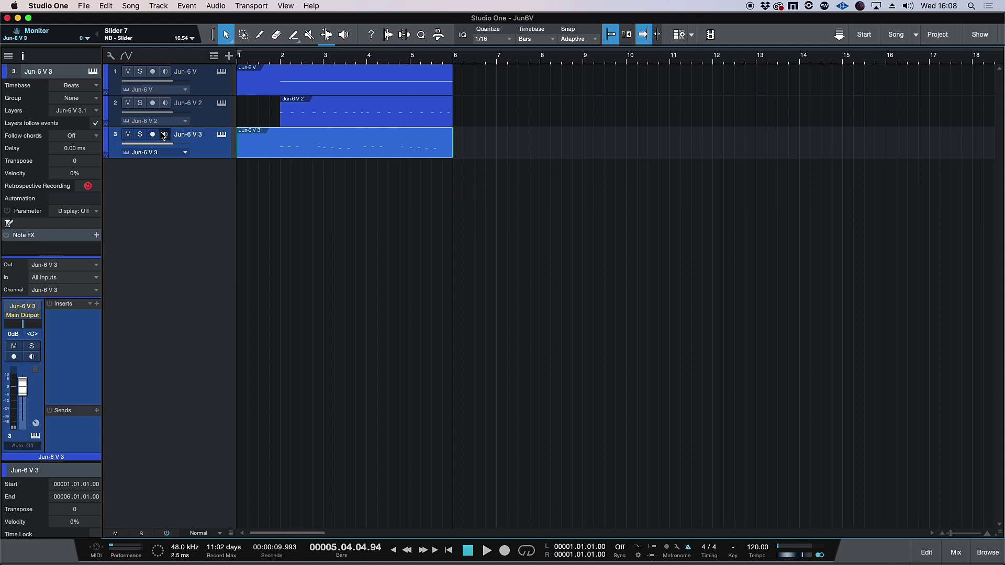
Duplicate the Jun-6 V 3 track with its instrument as Jun-6 V 4 and delete the copied bass event
{"action": "key", "text": "super+d"}
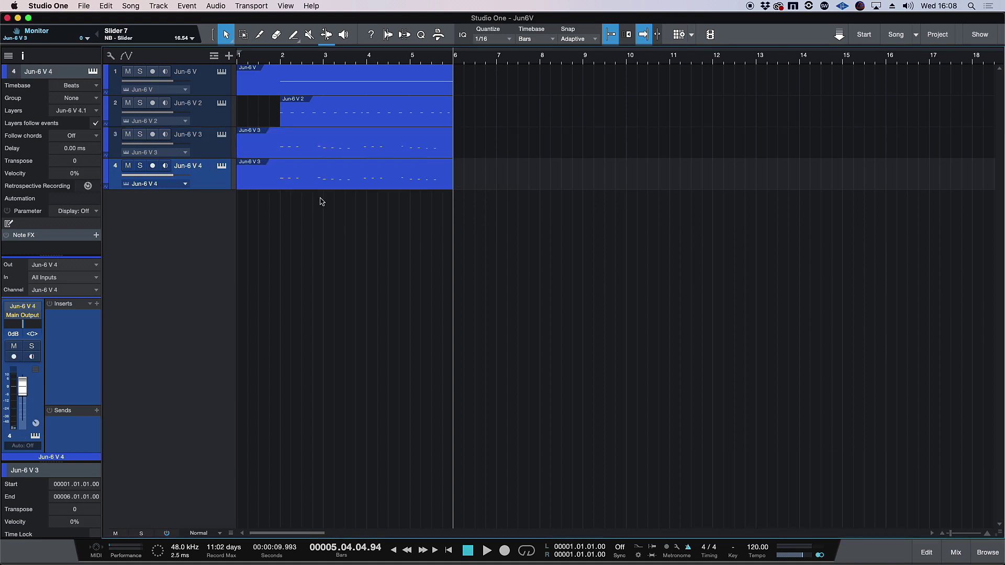
{"action": "left_click", "coordinate": [279, 174]}
{"action": "key", "text": "Delete"}
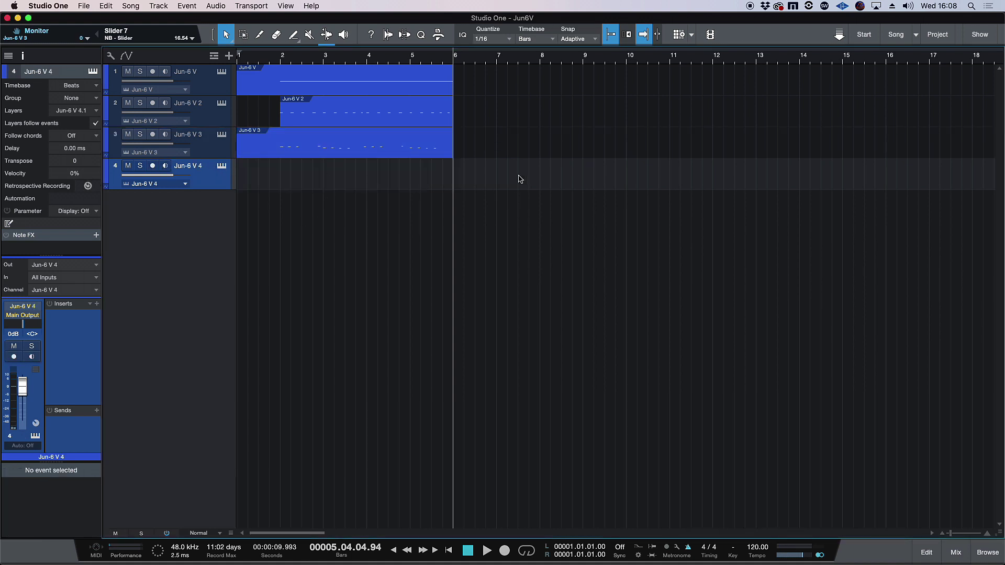
Load the Classic Road keys preset on the Jun-6 V 4 instrument and enable monitoring on its track
{"action": "key", "text": "F11"}
{"action": "left_click", "coordinate": [492, 199]}
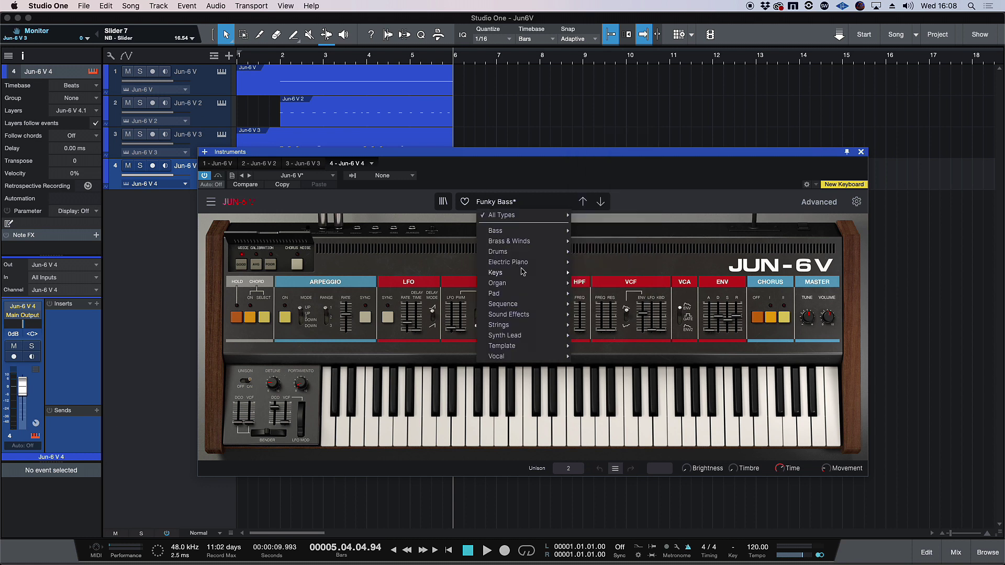
{"action": "mouse_move", "coordinate": [516, 264]}
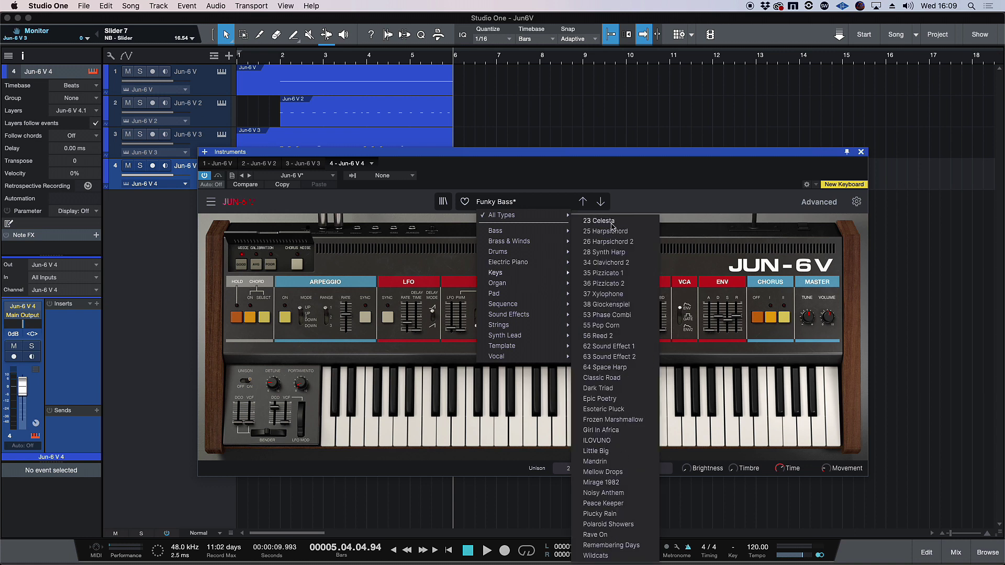
{"action": "left_click", "coordinate": [607, 378]}
{"action": "left_click_drag", "start_coordinate": [357, 153], "coordinate": [429, 163]}
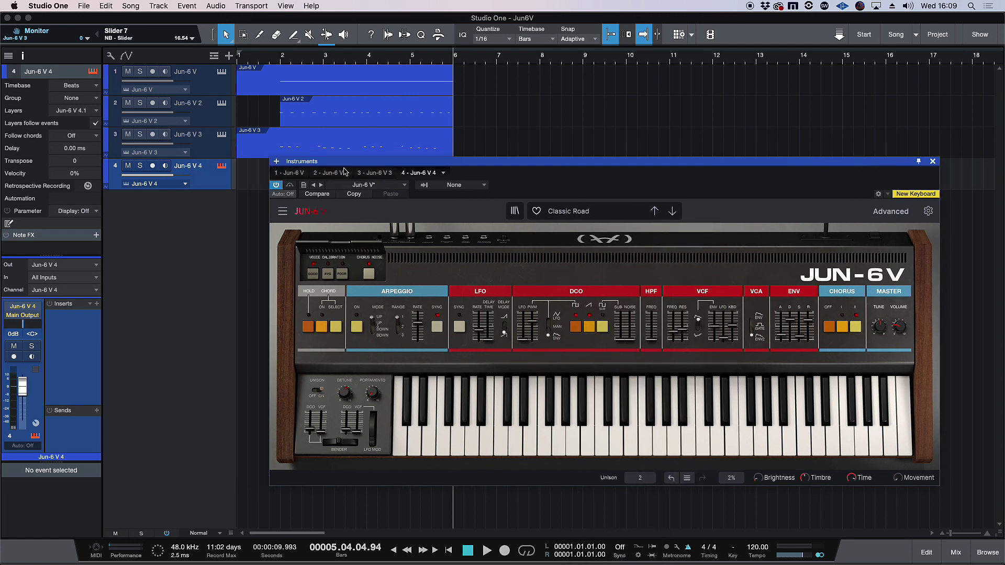
{"action": "left_click", "coordinate": [166, 166]}
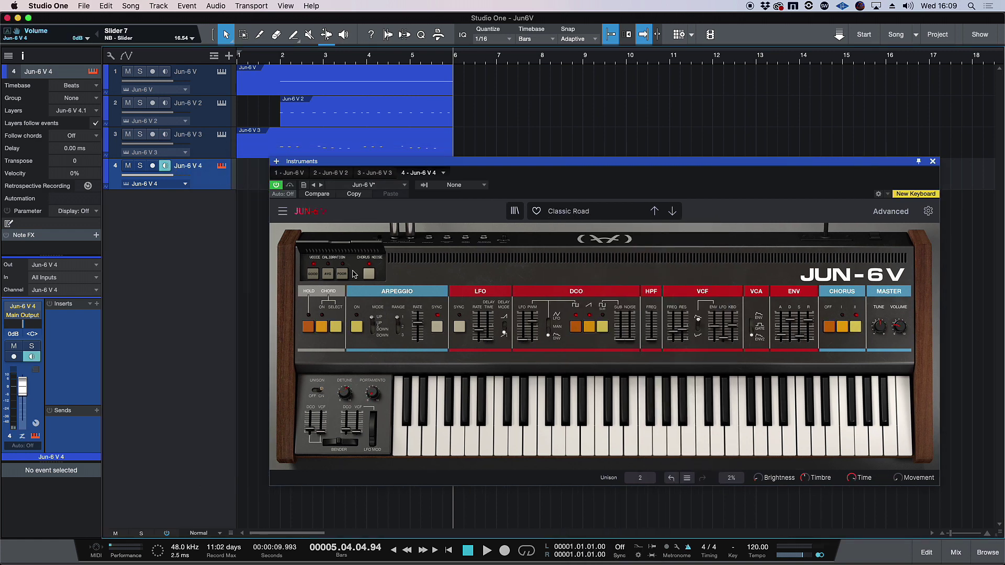
Turn on chord mode for the Classic Road patch and choose the Minor11 chord
{"action": "left_click", "coordinate": [319, 328]}
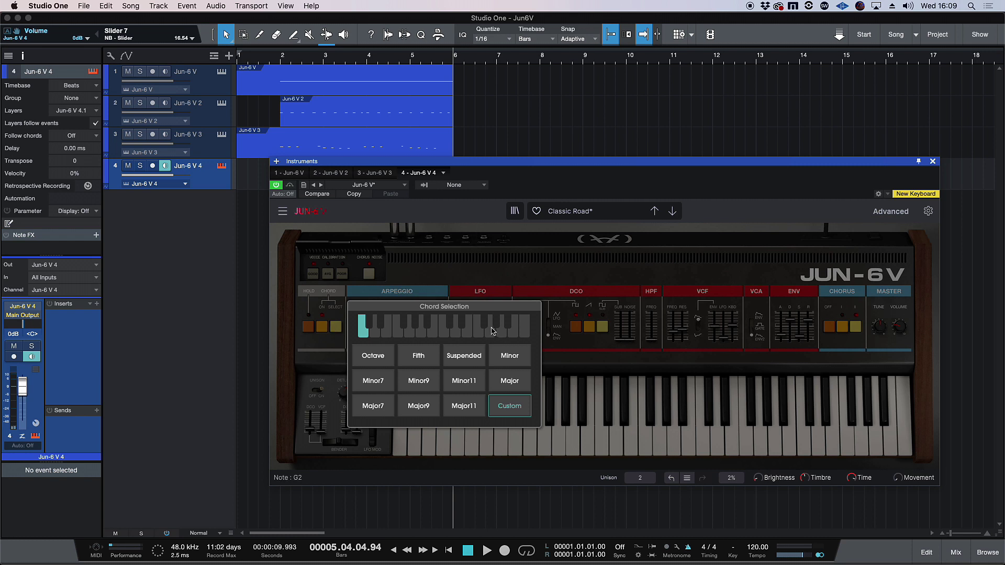
{"action": "left_click", "coordinate": [475, 385]}
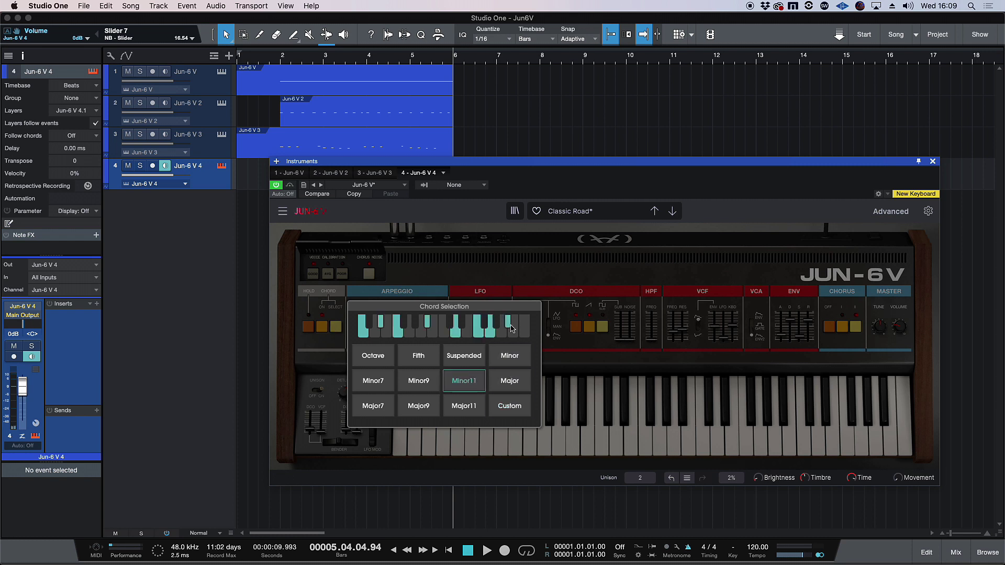
{"action": "left_click", "coordinate": [403, 281]}
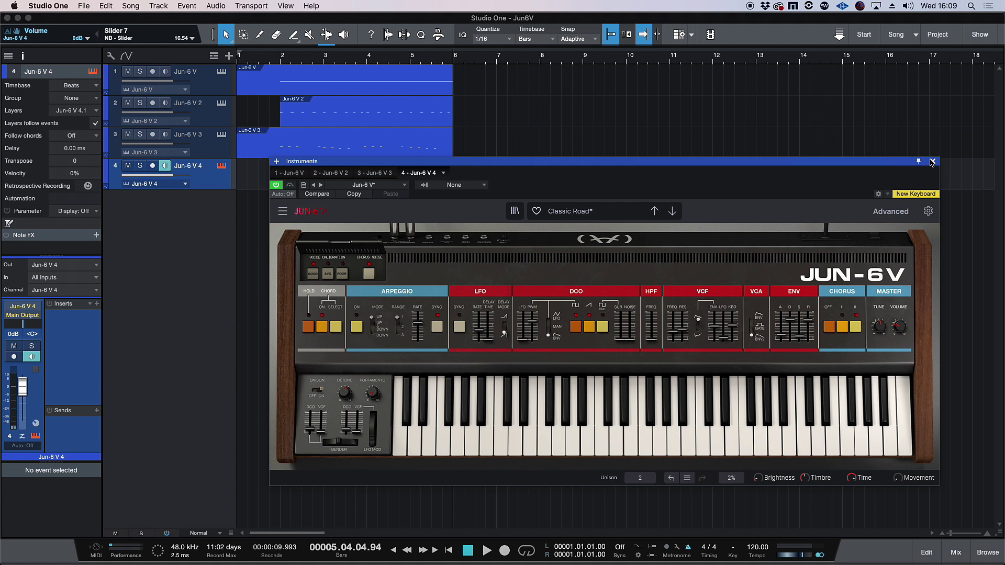
Arm the Jun-6 V 4 track and record the chord part from the song start into bar 5
{"action": "left_click_drag", "start_coordinate": [855, 163], "coordinate": [820, 163]}
{"action": "left_click", "coordinate": [154, 165]}
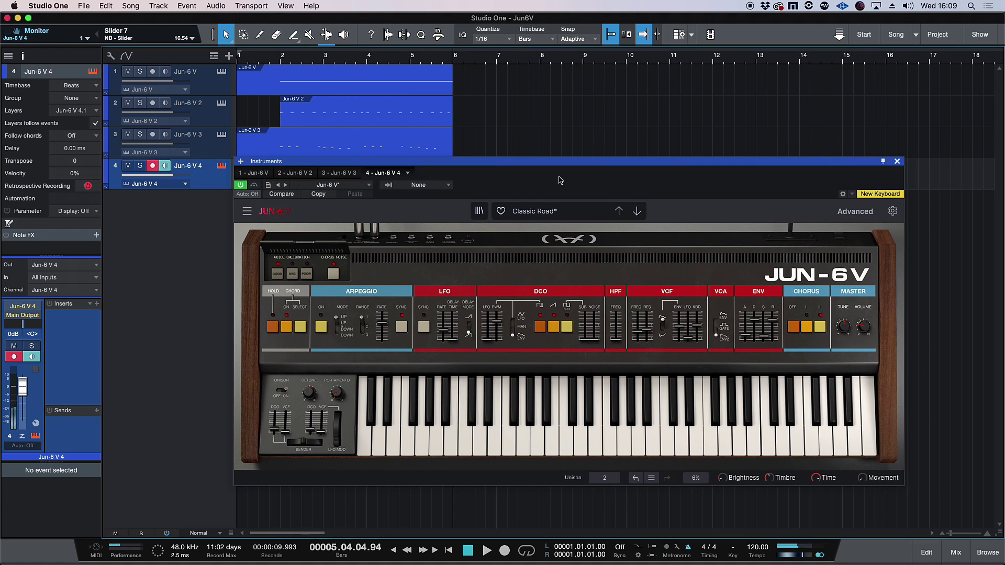
{"action": "left_click_drag", "start_coordinate": [435, 165], "coordinate": [475, 161]}
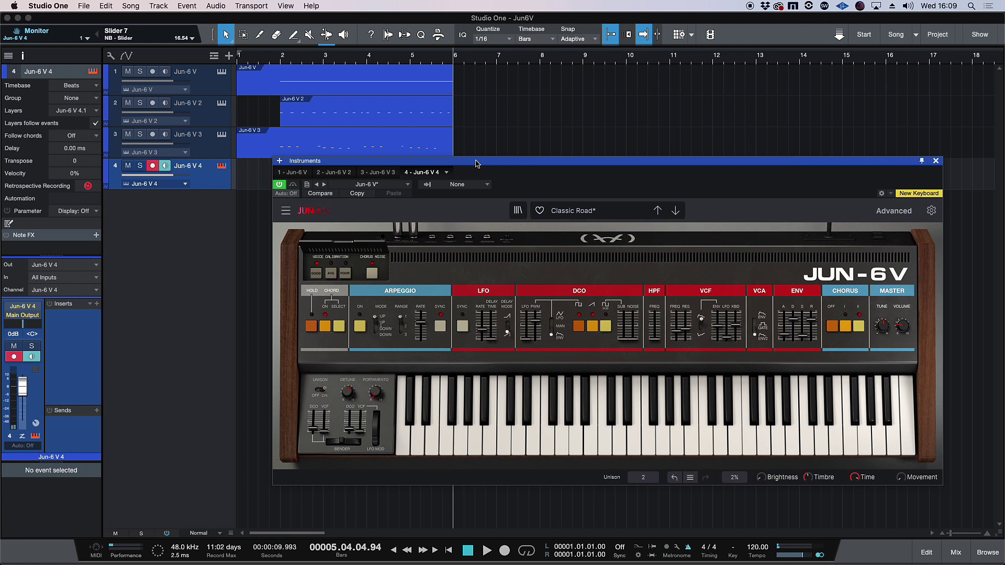
{"action": "key", "text": "comma"}
{"action": "key", "text": "KP_Multiply"}
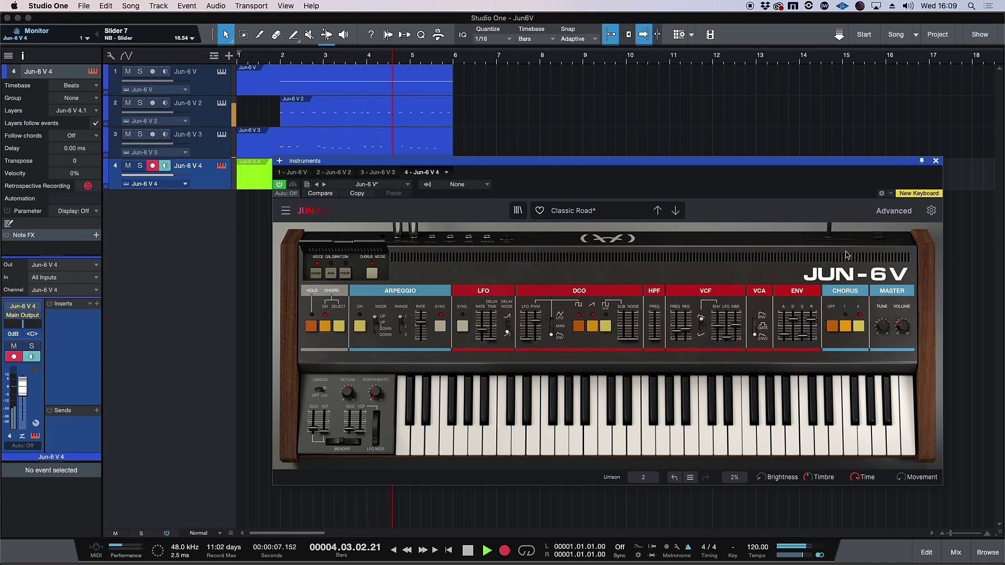
{"action": "key", "text": "space"}
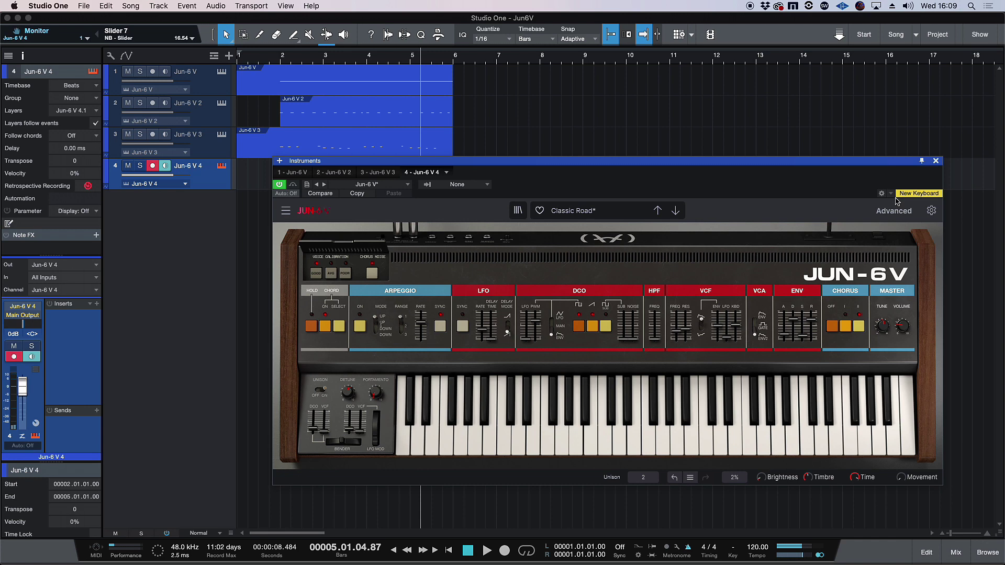
Set the Classic Road patch's reverb decay to 0.344 and delay dry/wet to 0.504 in the advanced section
{"action": "mouse_move", "coordinate": [427, 161]}
{"action": "left_mouse_down"}
{"action": "mouse_move", "coordinate": [614, 104]}
{"action": "mouse_move", "coordinate": [413, 167]}
{"action": "left_mouse_up"}
{"action": "left_click", "coordinate": [880, 217]}
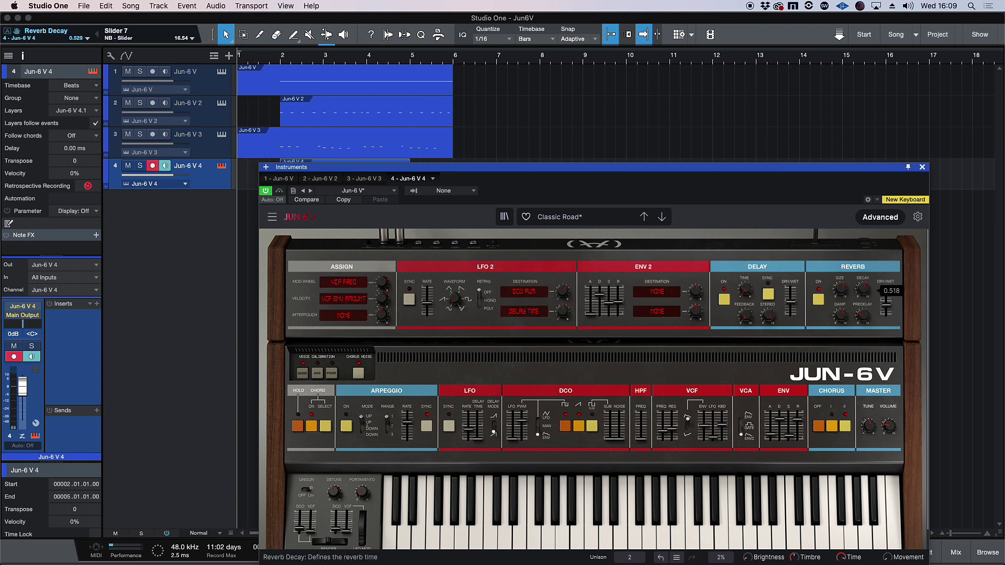
{"action": "left_click_drag", "start_coordinate": [863, 289], "coordinate": [862, 291]}
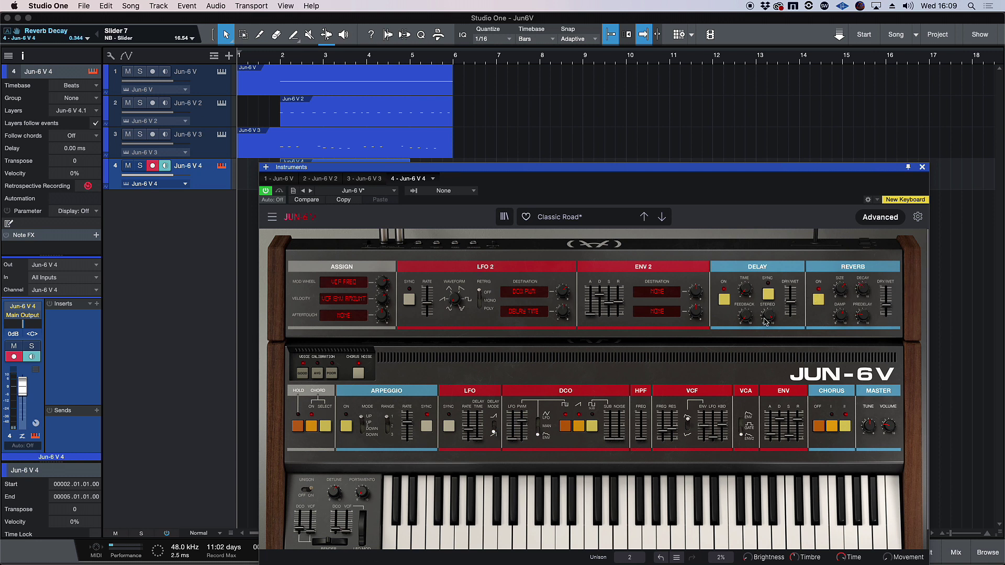
{"action": "mouse_move", "coordinate": [791, 304]}
{"action": "left_click", "coordinate": [922, 167]}
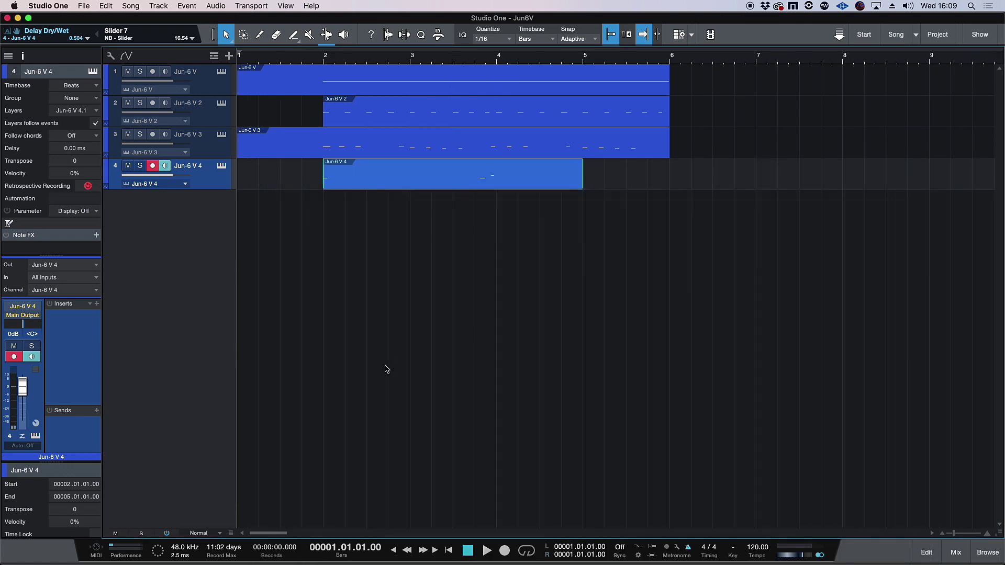
Disarm Jun-6 V 4, duplicate the track with its instrument as Jun-6 V 5, and delete the copied chord event
{"action": "left_click", "coordinate": [153, 166]}
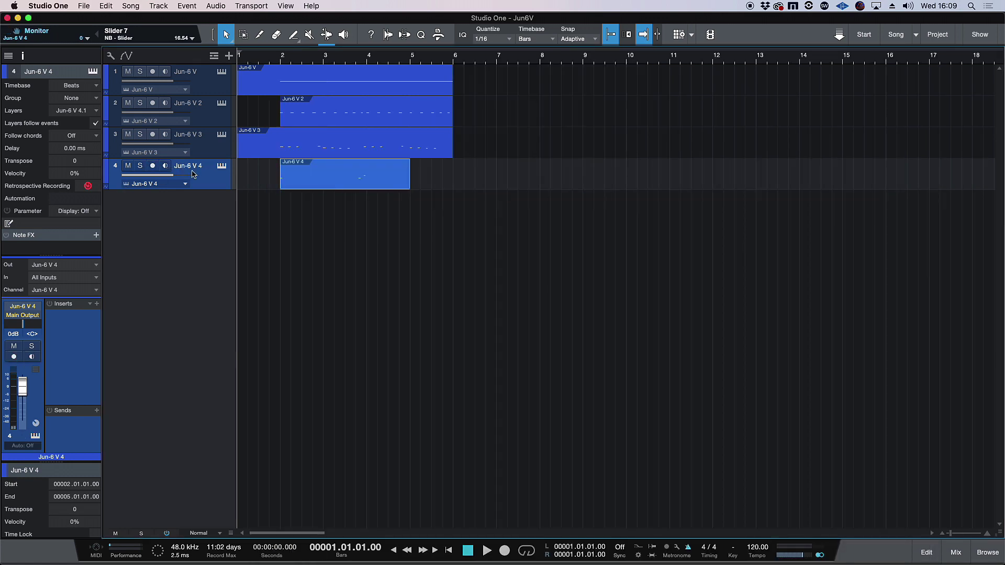
{"action": "key", "text": "super+shift+d"}
{"action": "left_click", "coordinate": [363, 210]}
{"action": "key", "text": "BackSpace"}
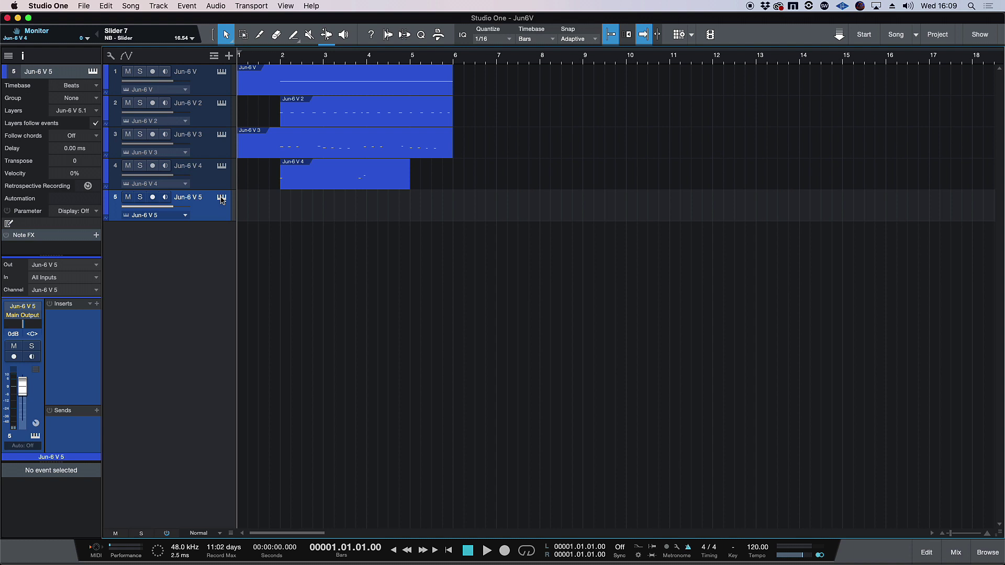
Audition the Noise Pucks Seq sequence preset on the Jun-6 V 5 instrument with track monitoring enabled
{"action": "left_click", "coordinate": [222, 196]}
{"action": "left_click_drag", "start_coordinate": [550, 173], "coordinate": [498, 170]}
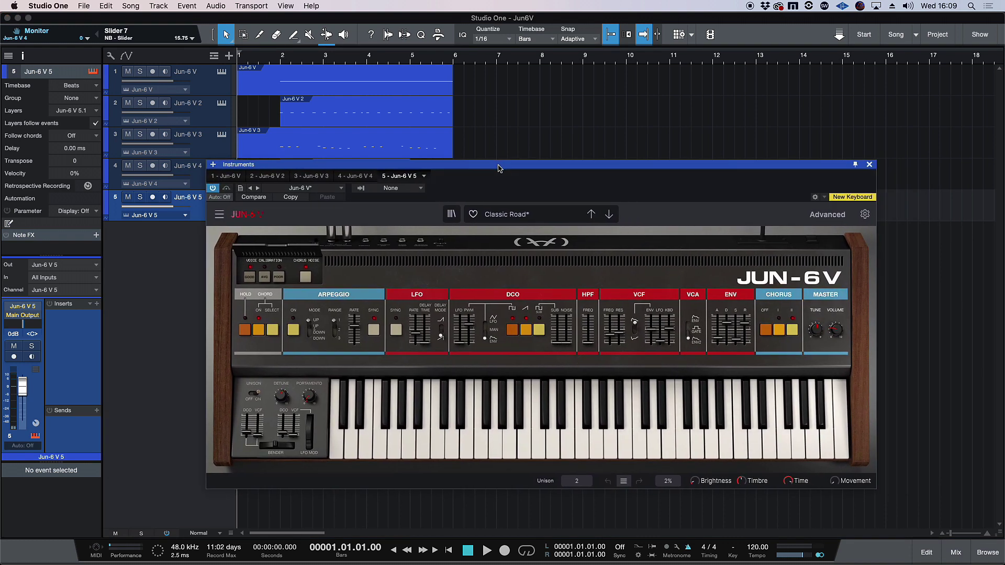
{"action": "left_click", "coordinate": [529, 217]}
{"action": "mouse_move", "coordinate": [532, 341]}
{"action": "mouse_move", "coordinate": [524, 320]}
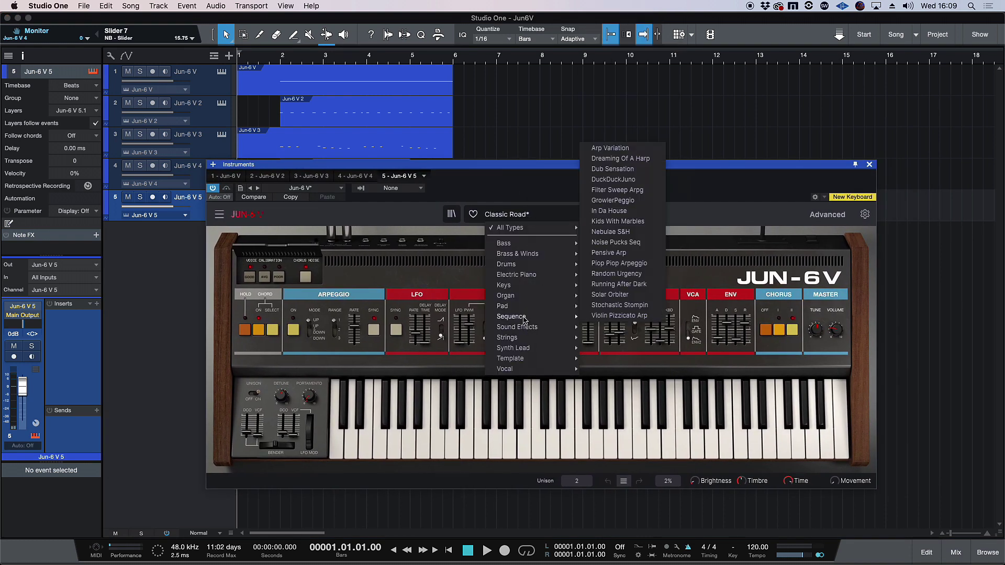
{"action": "left_click", "coordinate": [616, 242]}
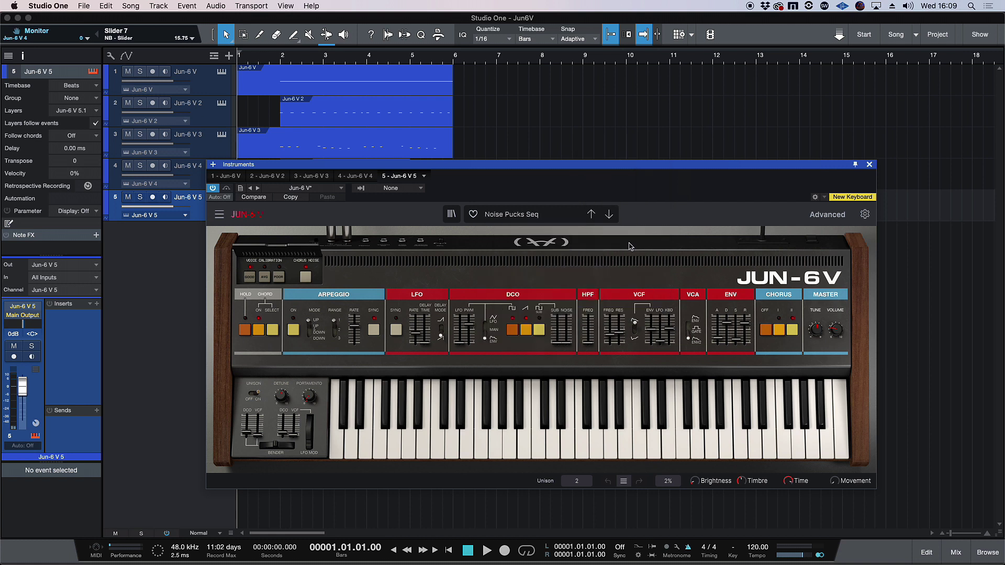
{"action": "left_click", "coordinate": [164, 197]}
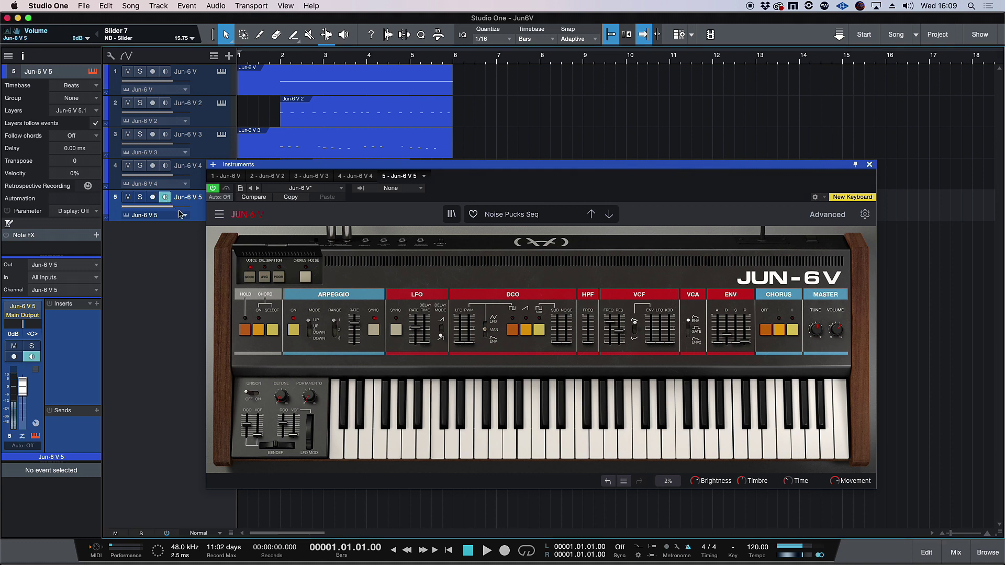
Load the Dreaming Of A Harp preset on Jun-6 V 5 with chorus mode 1 + 2 and reverb dry/wet at 0.468
{"action": "left_click", "coordinate": [527, 219]}
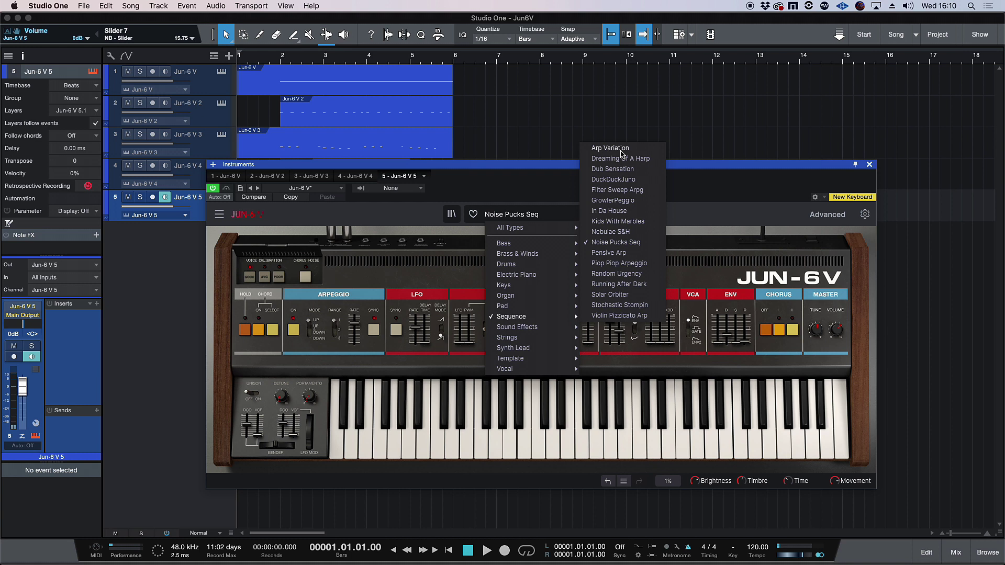
{"action": "left_click", "coordinate": [610, 149]}
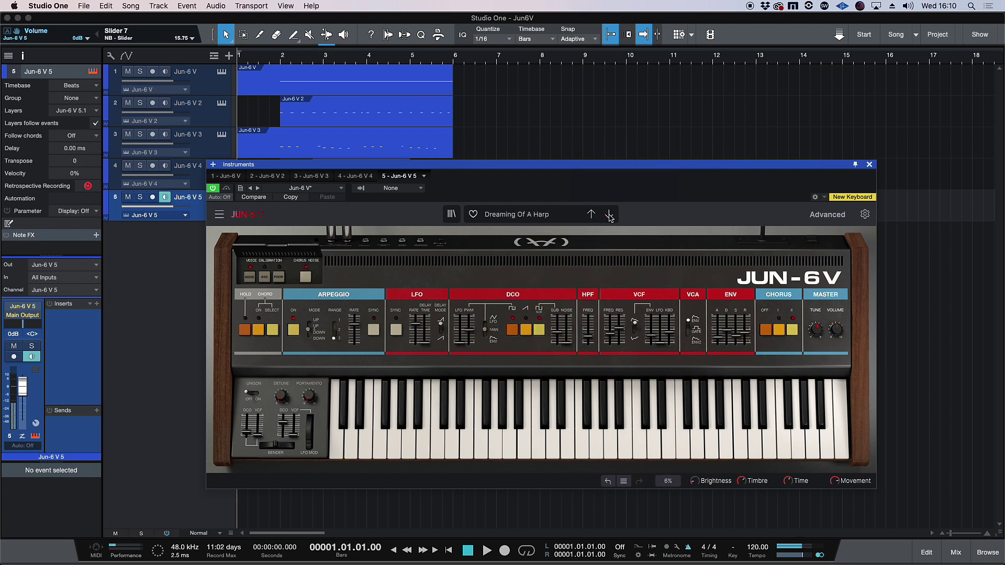
{"action": "left_click", "coordinate": [782, 330]}
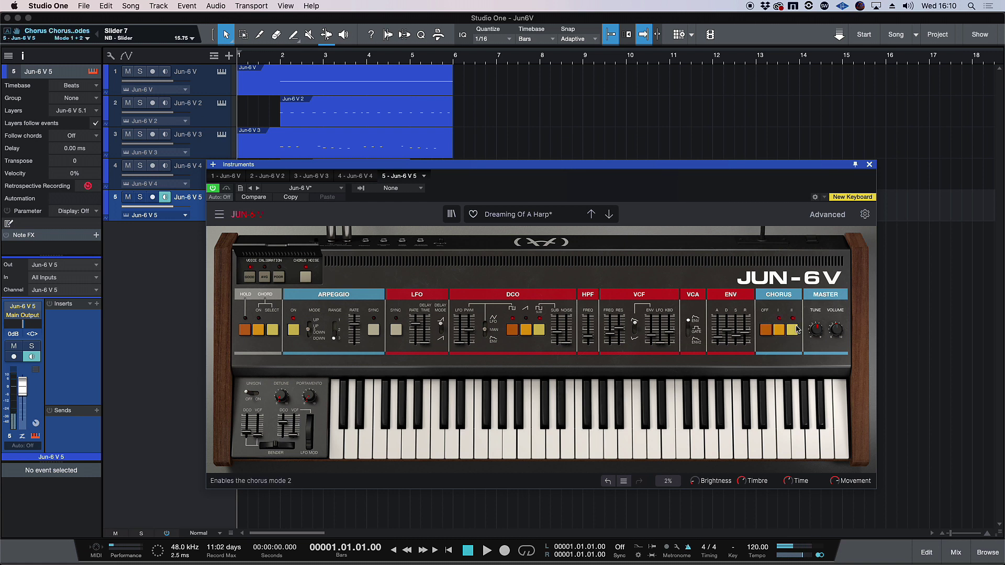
{"action": "left_click", "coordinate": [827, 215]}
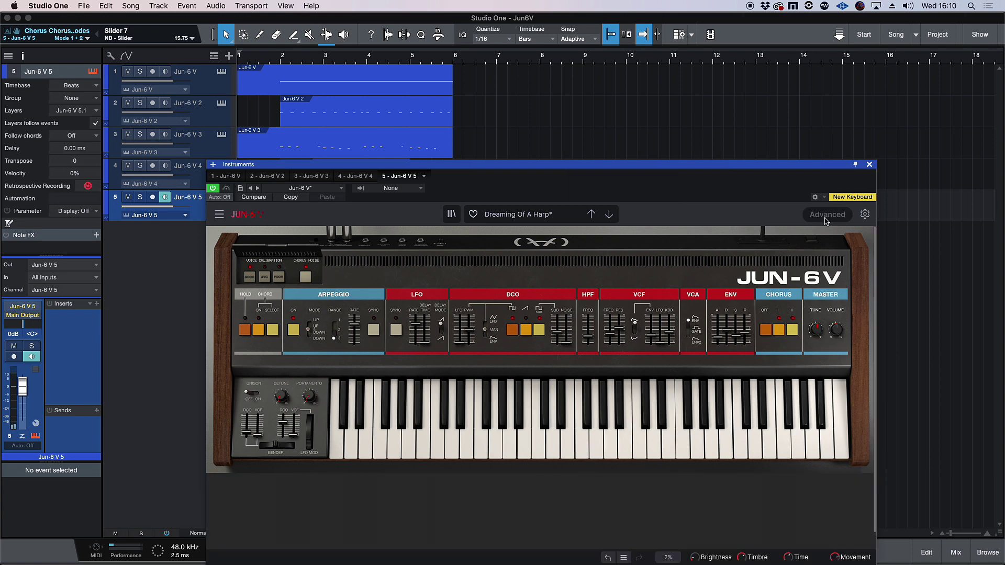
{"action": "left_click", "coordinate": [869, 164]}
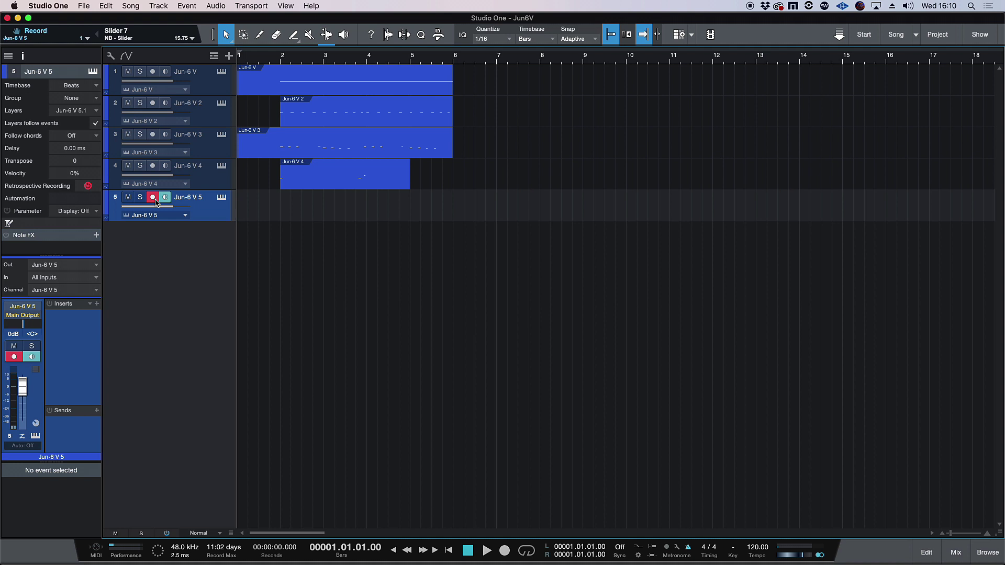
Record the harp arpeggio part on the Jun-6 V 5 track from bar 1 to bar 6, and disable its arm and monitoring
{"action": "key", "text": "KP_Multiply"}
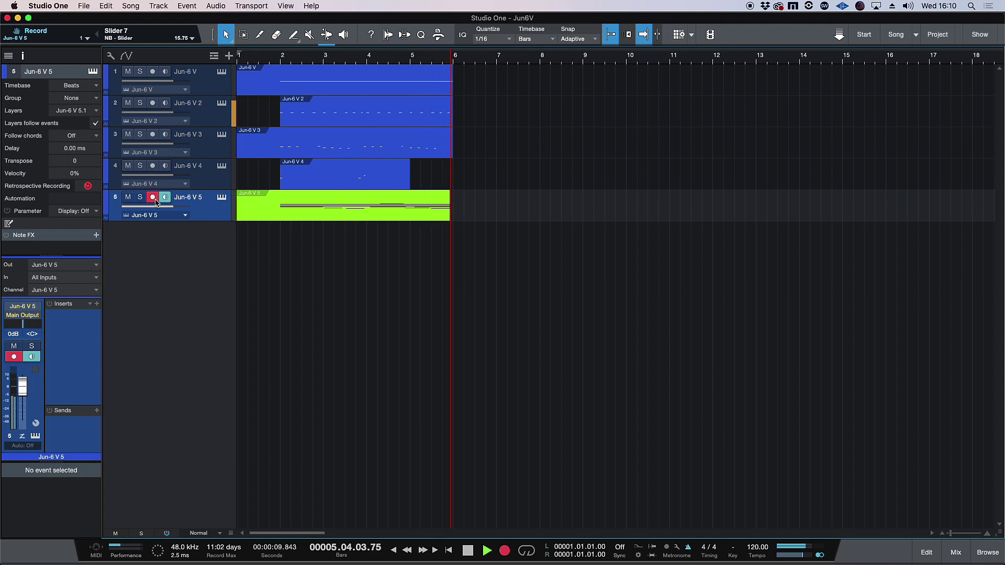
{"action": "key", "text": "space"}
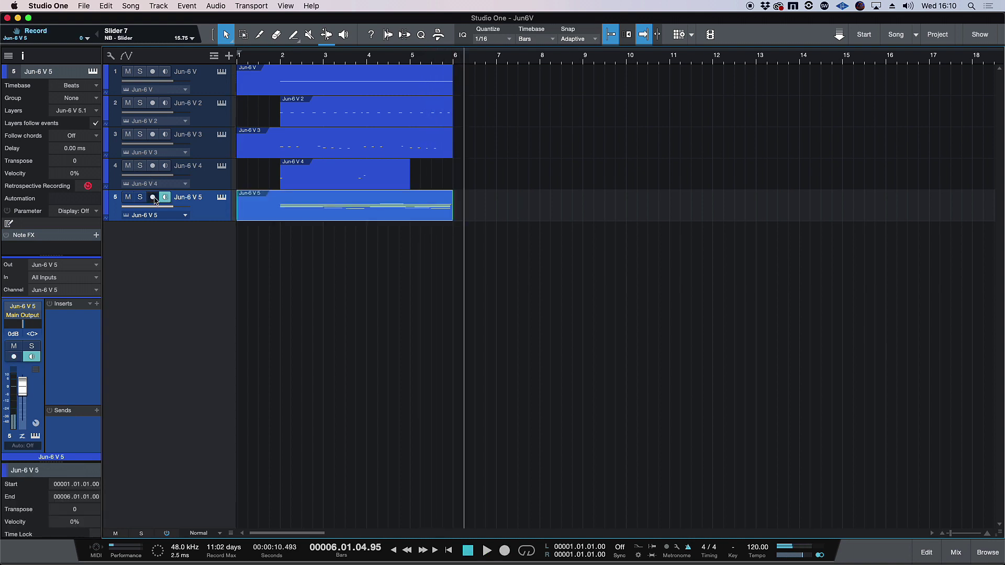
{"action": "left_click", "coordinate": [165, 198]}
Turn off the chorus noise on the Jun-6 V 5 instrument and close its window
{"action": "left_click", "coordinate": [221, 198]}
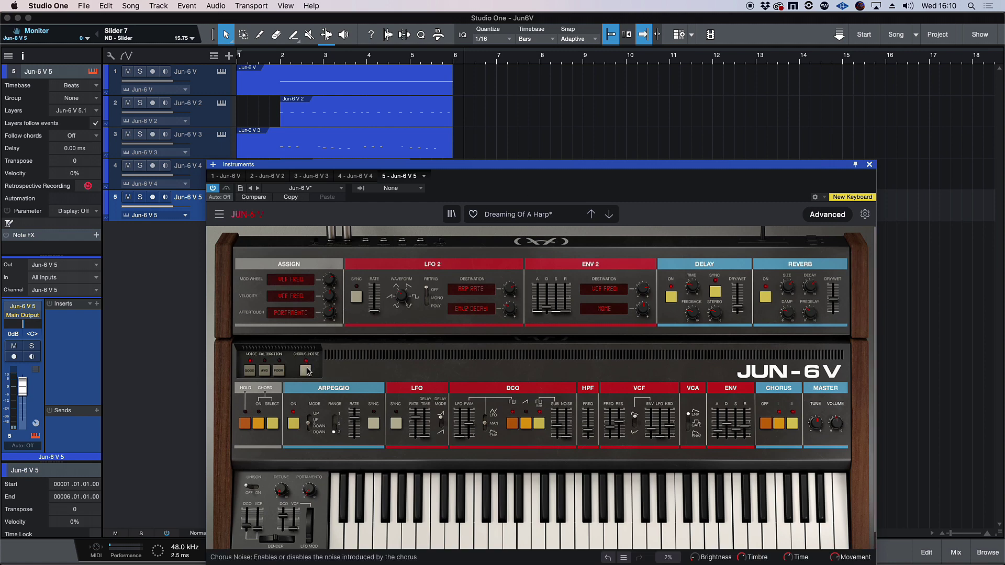
{"action": "left_click", "coordinate": [869, 165]}
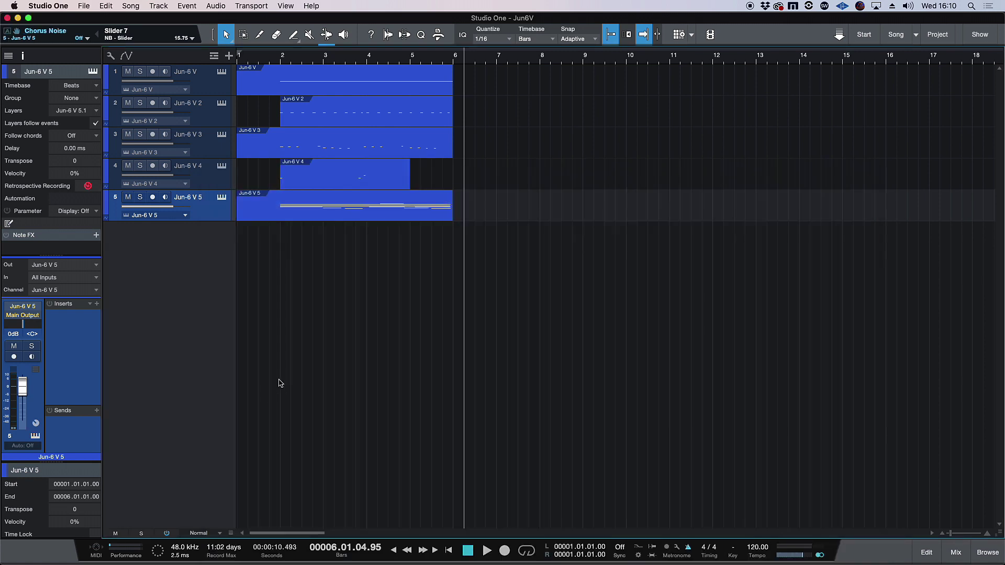
Remove the empty first bar of the Jun-6 V 5 event so that it starts at bar 2
{"action": "left_click_drag", "start_coordinate": [277, 534], "coordinate": [272, 309]}
{"action": "key", "text": "w"}
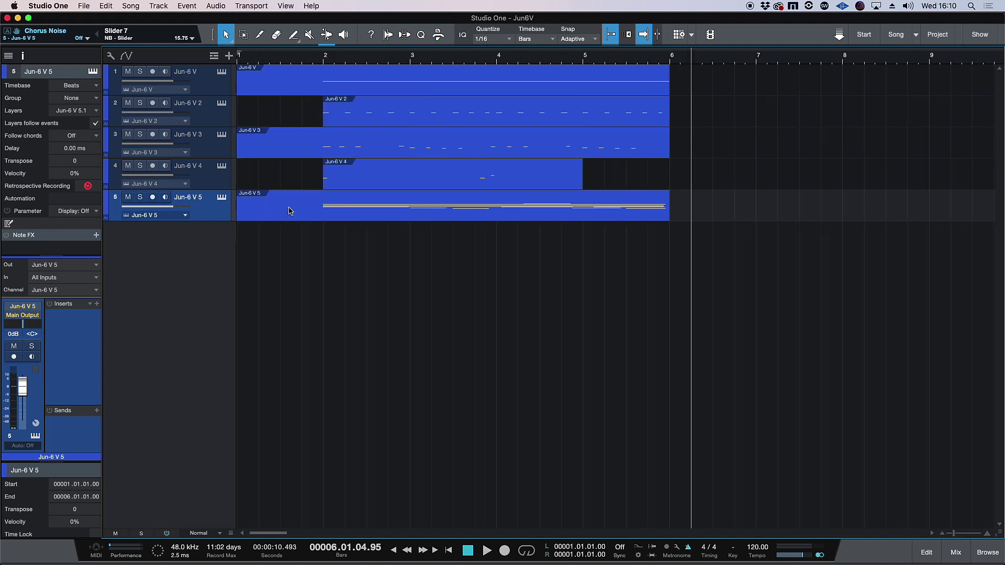
{"action": "left_click", "coordinate": [323, 196], "text": "alt"}
{"action": "key", "text": "BackSpace"}
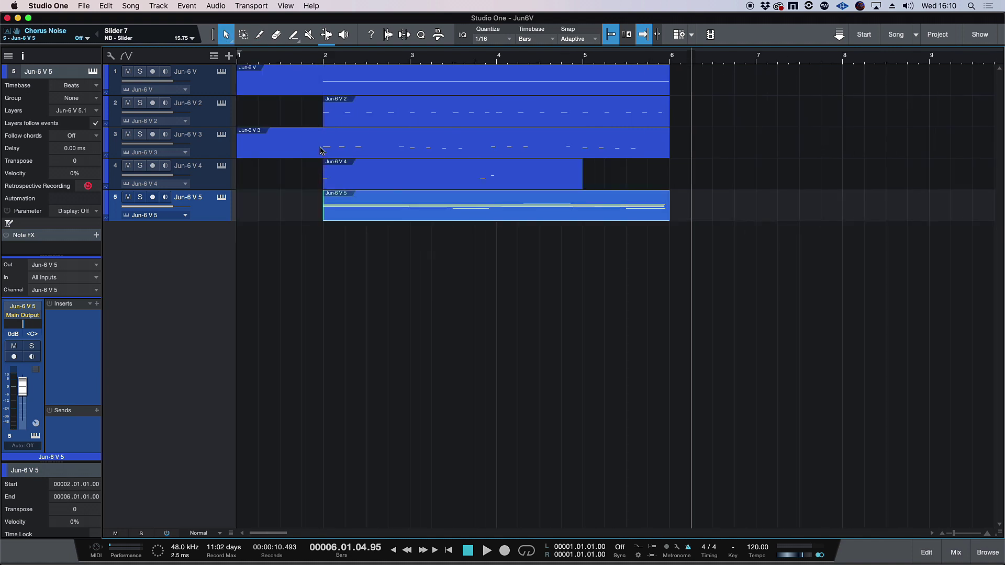
Split the Jun-6 V and Jun-6 V 3 events at bar 2 and delete their first-bar portions
{"action": "key", "text": "super"}
{"action": "key", "text": "alt"}
{"action": "left_click", "coordinate": [323, 81], "text": "alt"}
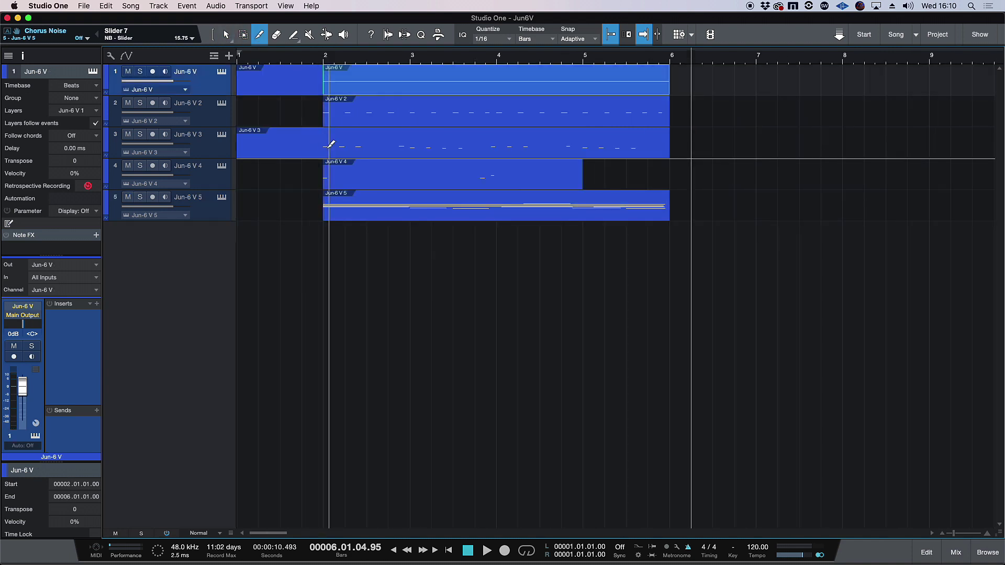
{"action": "left_click", "coordinate": [323, 143], "text": "alt"}
{"action": "left_click_drag", "start_coordinate": [308, 189], "coordinate": [289, 68]}
{"action": "key", "text": "BackSpace"}
{"action": "key", "text": "comma"}
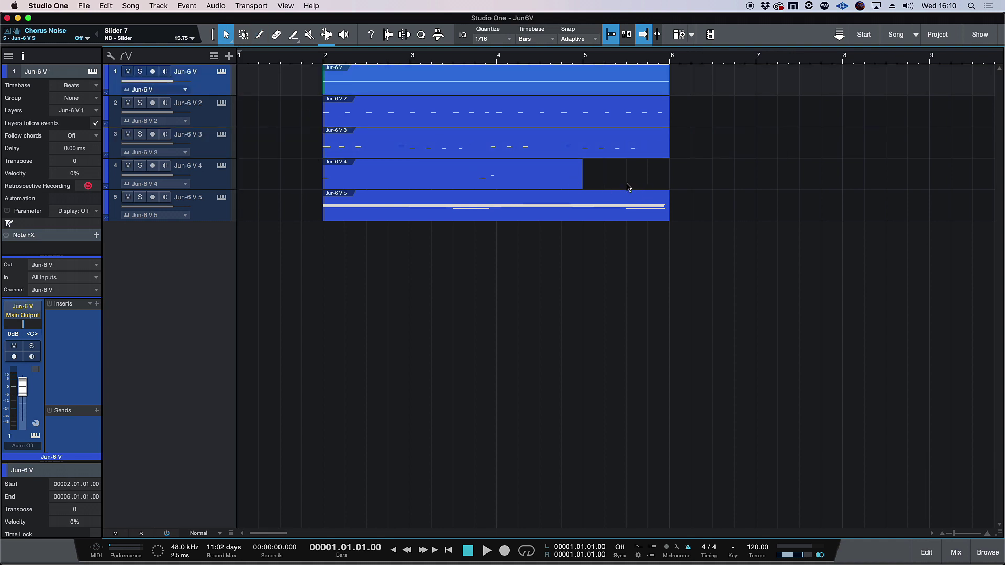
Extend the end of the Jun-6 V 4 event to bar 6
{"action": "left_click_drag", "start_coordinate": [582, 178], "coordinate": [670, 169]}
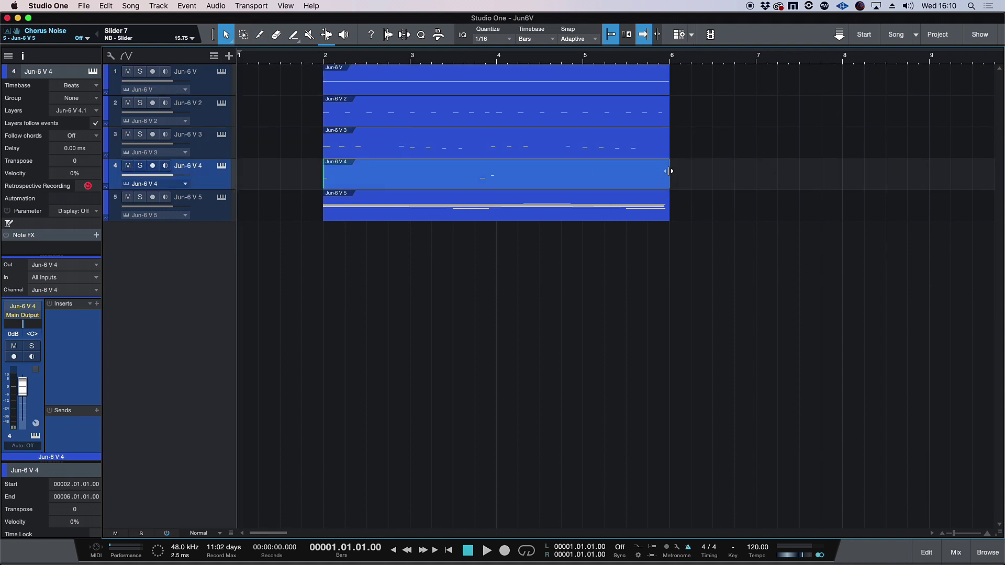
{"action": "key", "text": "w"}
{"action": "key", "text": "e"}
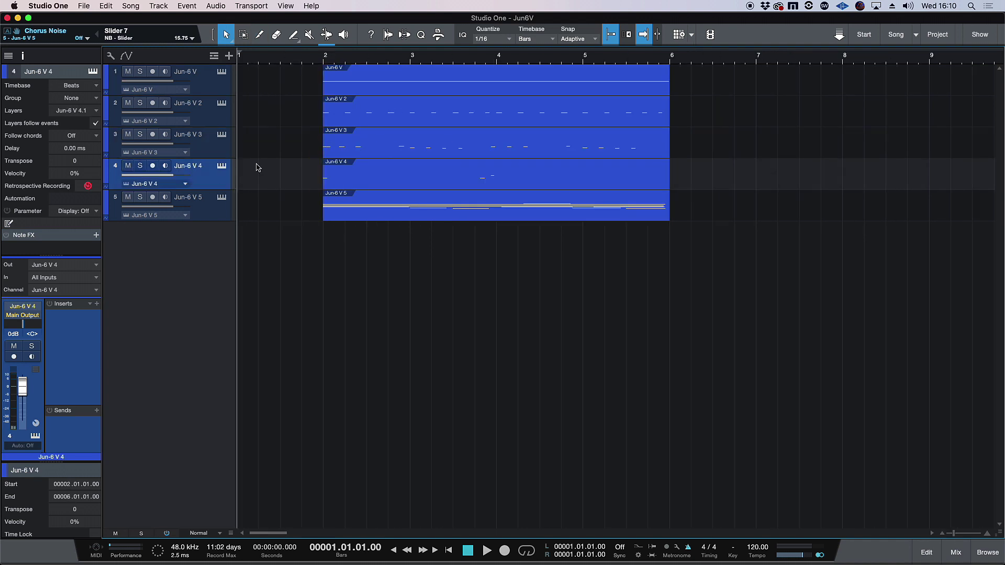
Select the Jun-6 V 5 track and play back all five parts from the start of the song
{"action": "left_click", "coordinate": [225, 214]}
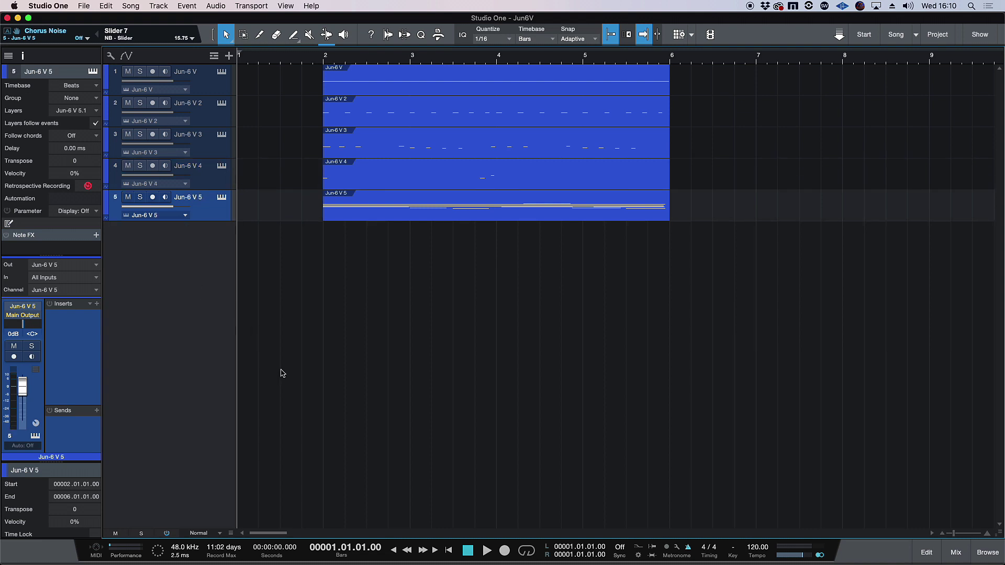
{"action": "key", "text": "w"}
{"action": "key", "text": "space"}
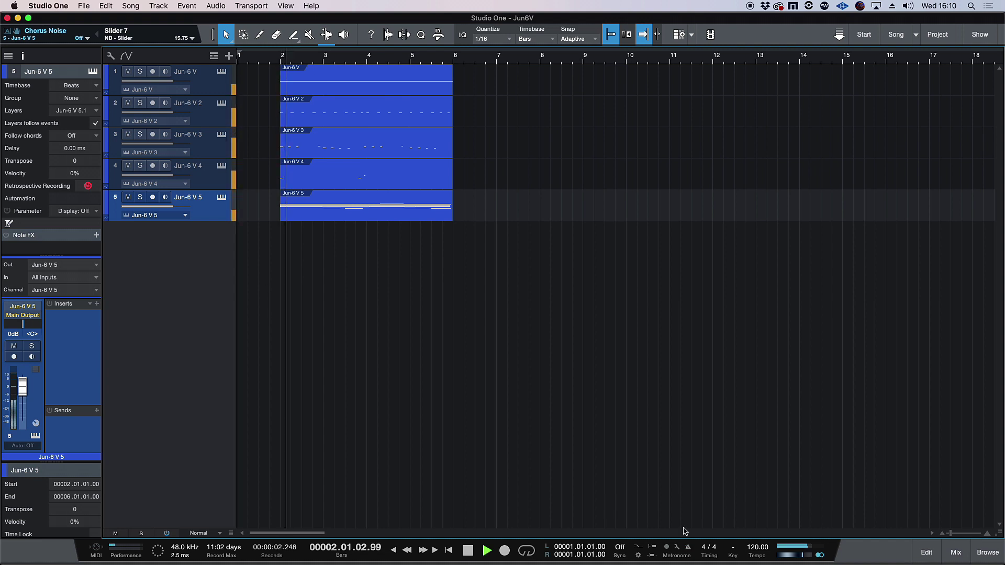